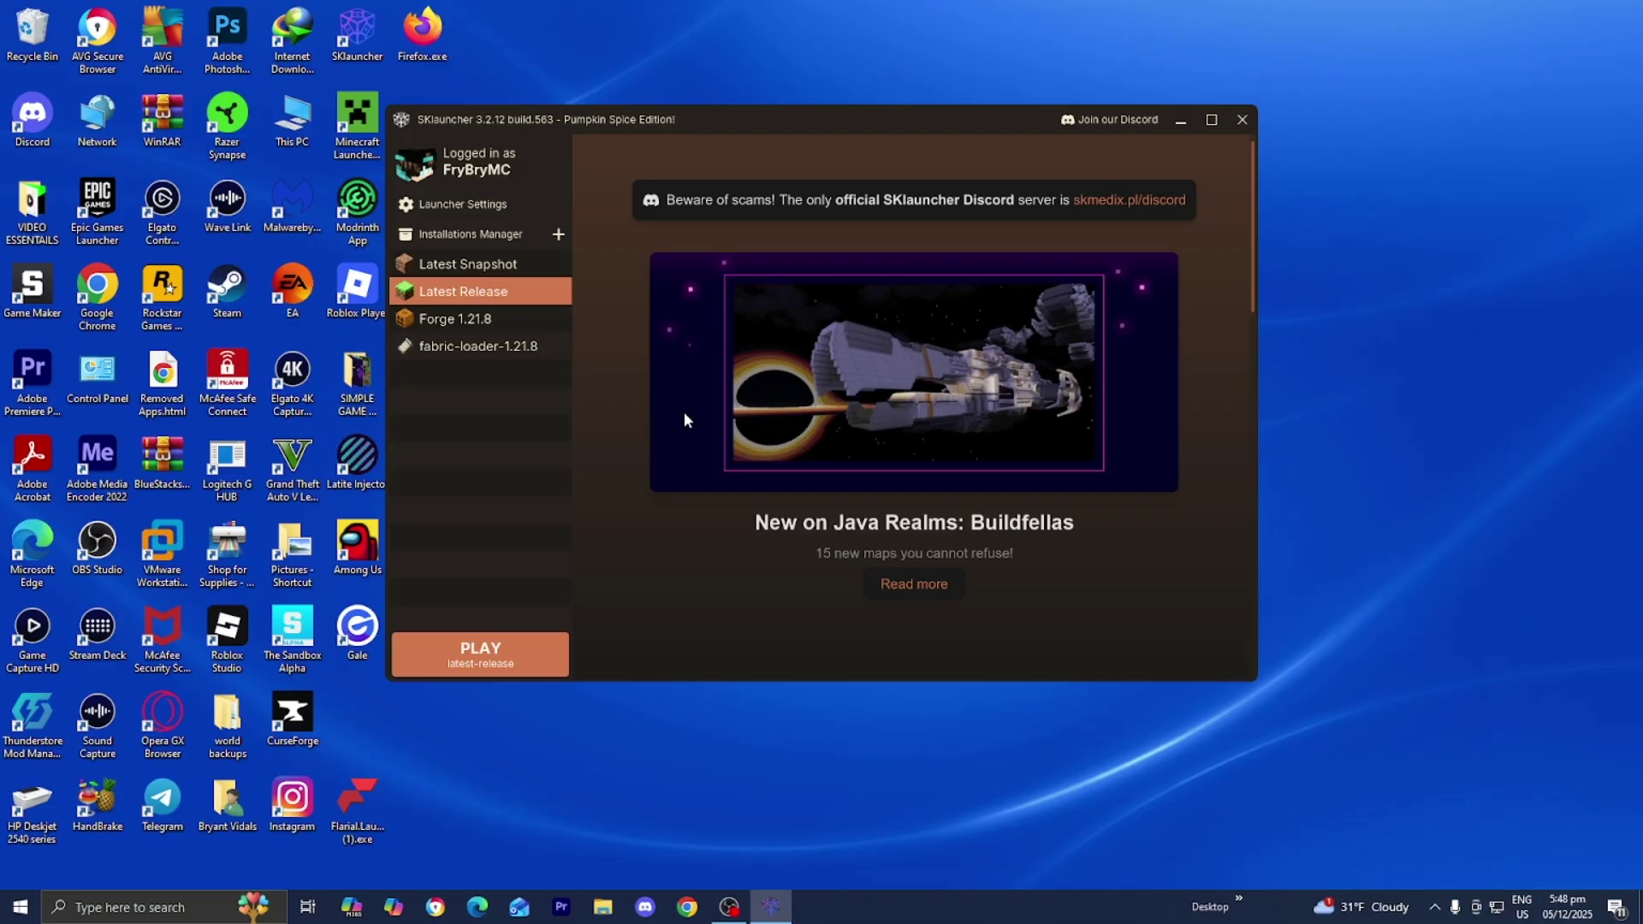
Step: Switch to Chrome and open the Minecraft section of the CurseForge website from the Google results
left_click(687, 907)
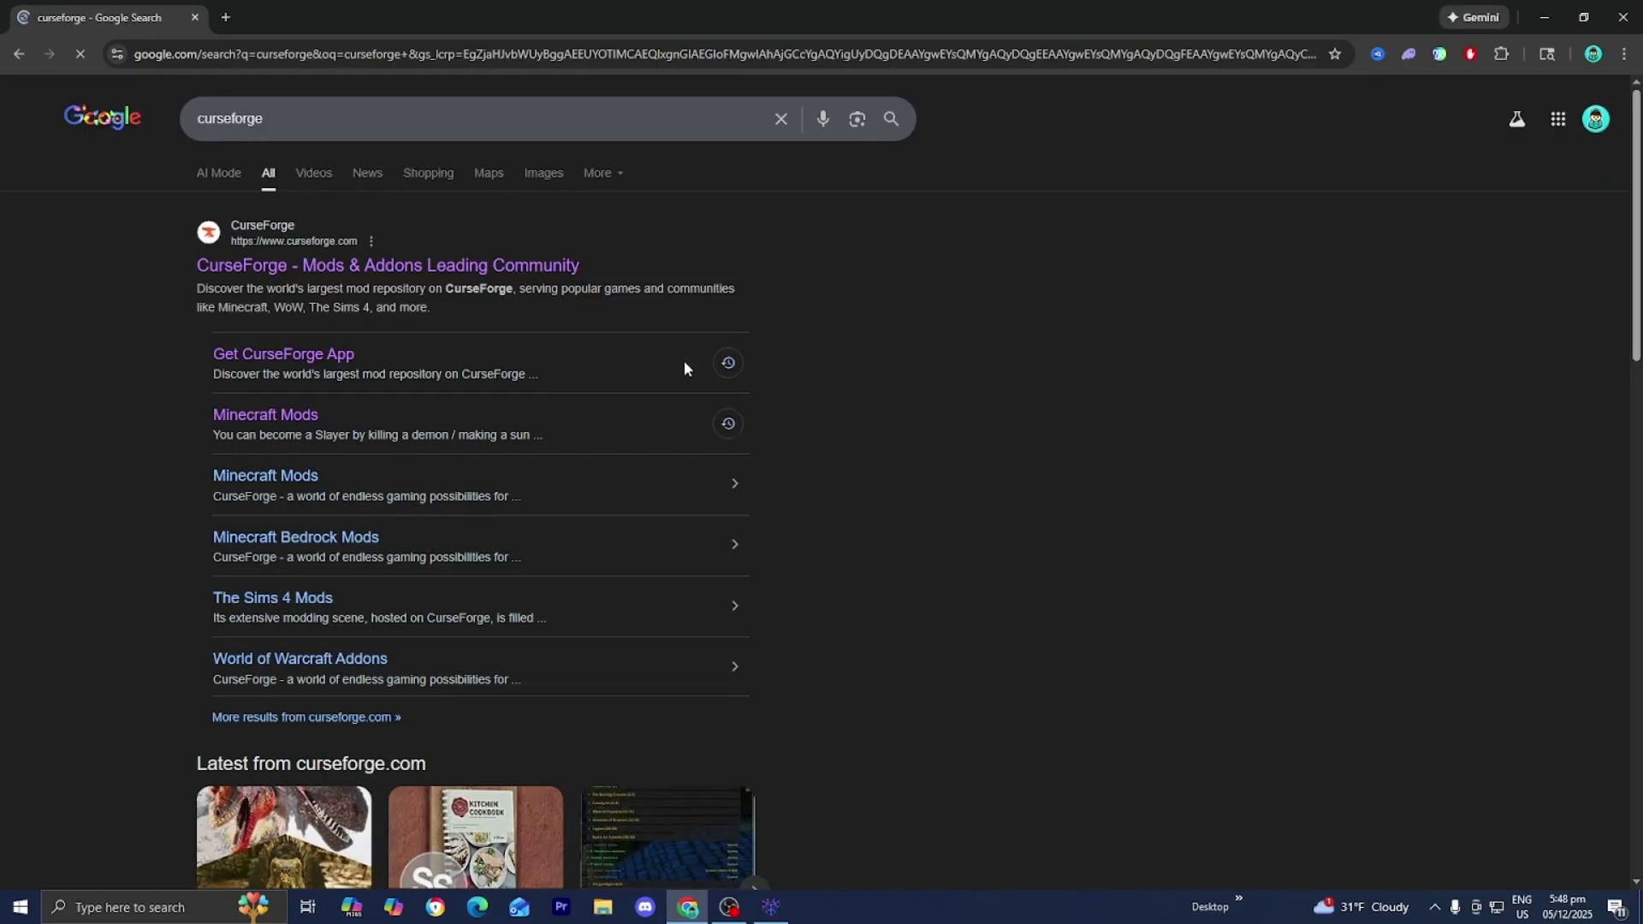
left_click(460, 264)
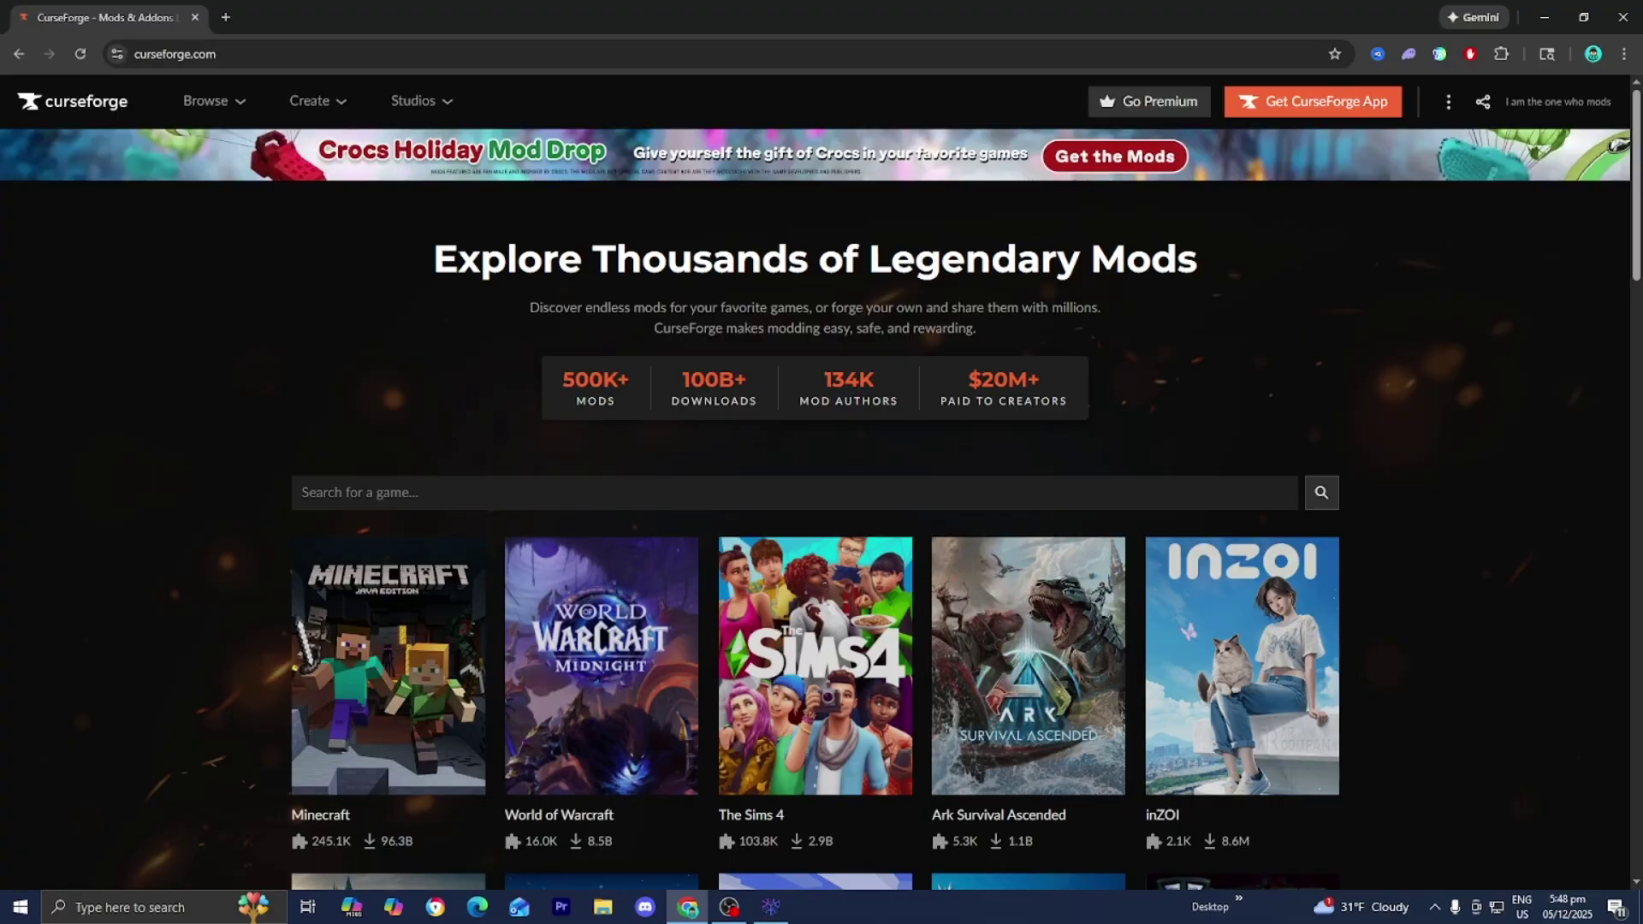
scroll(422, 304, "down", 1)
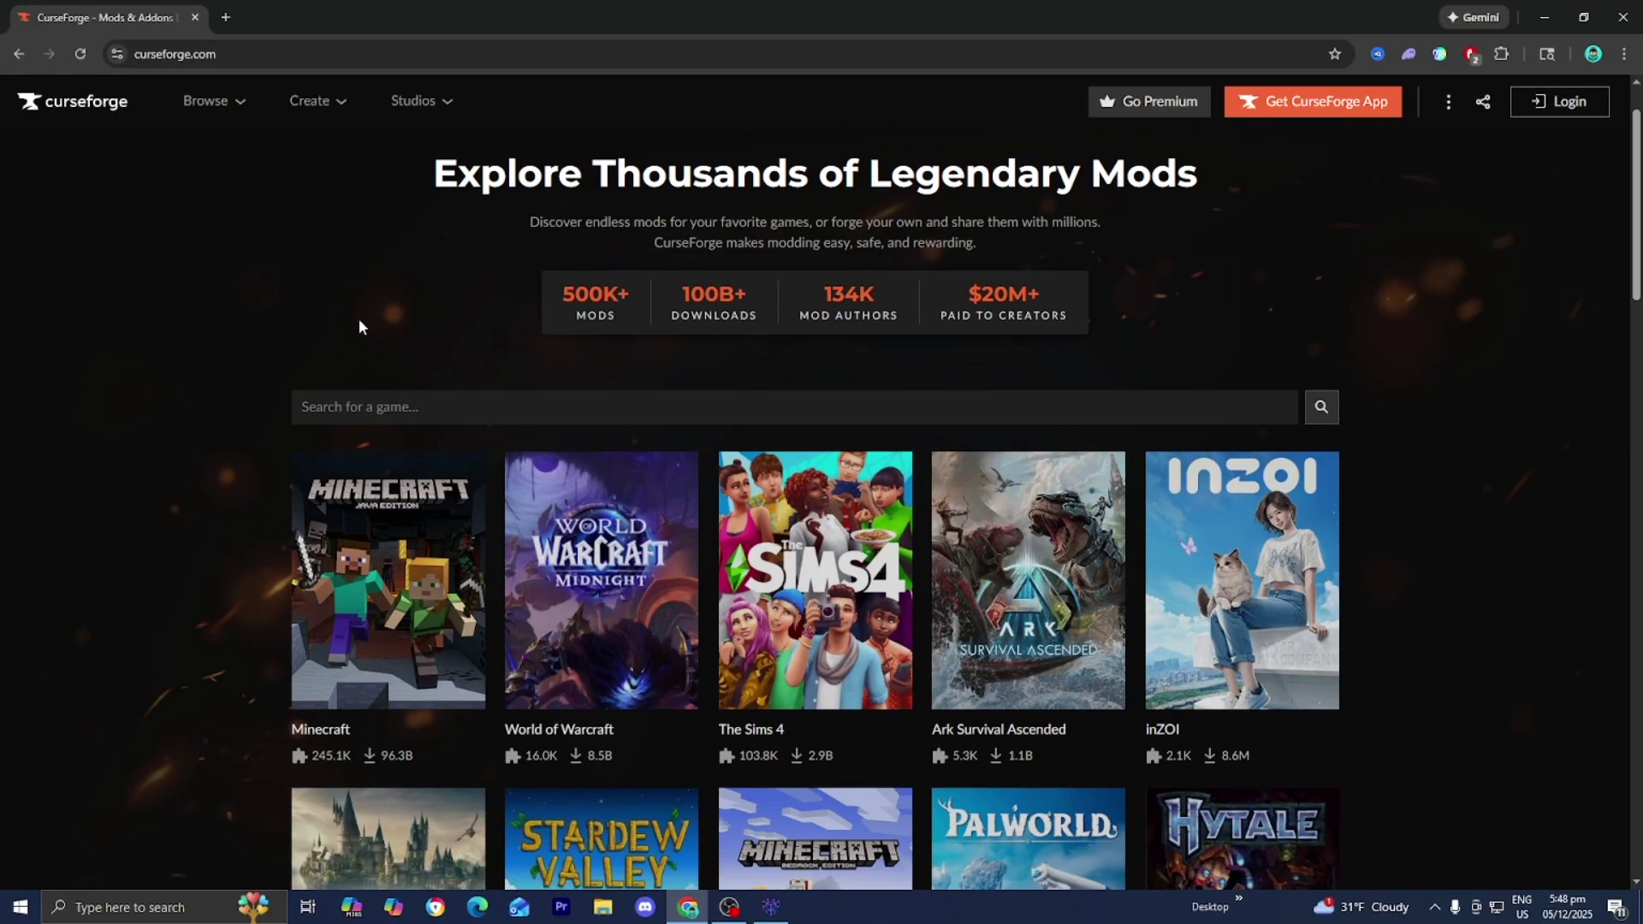
scroll(358, 326, "down", 2)
left_click(354, 354)
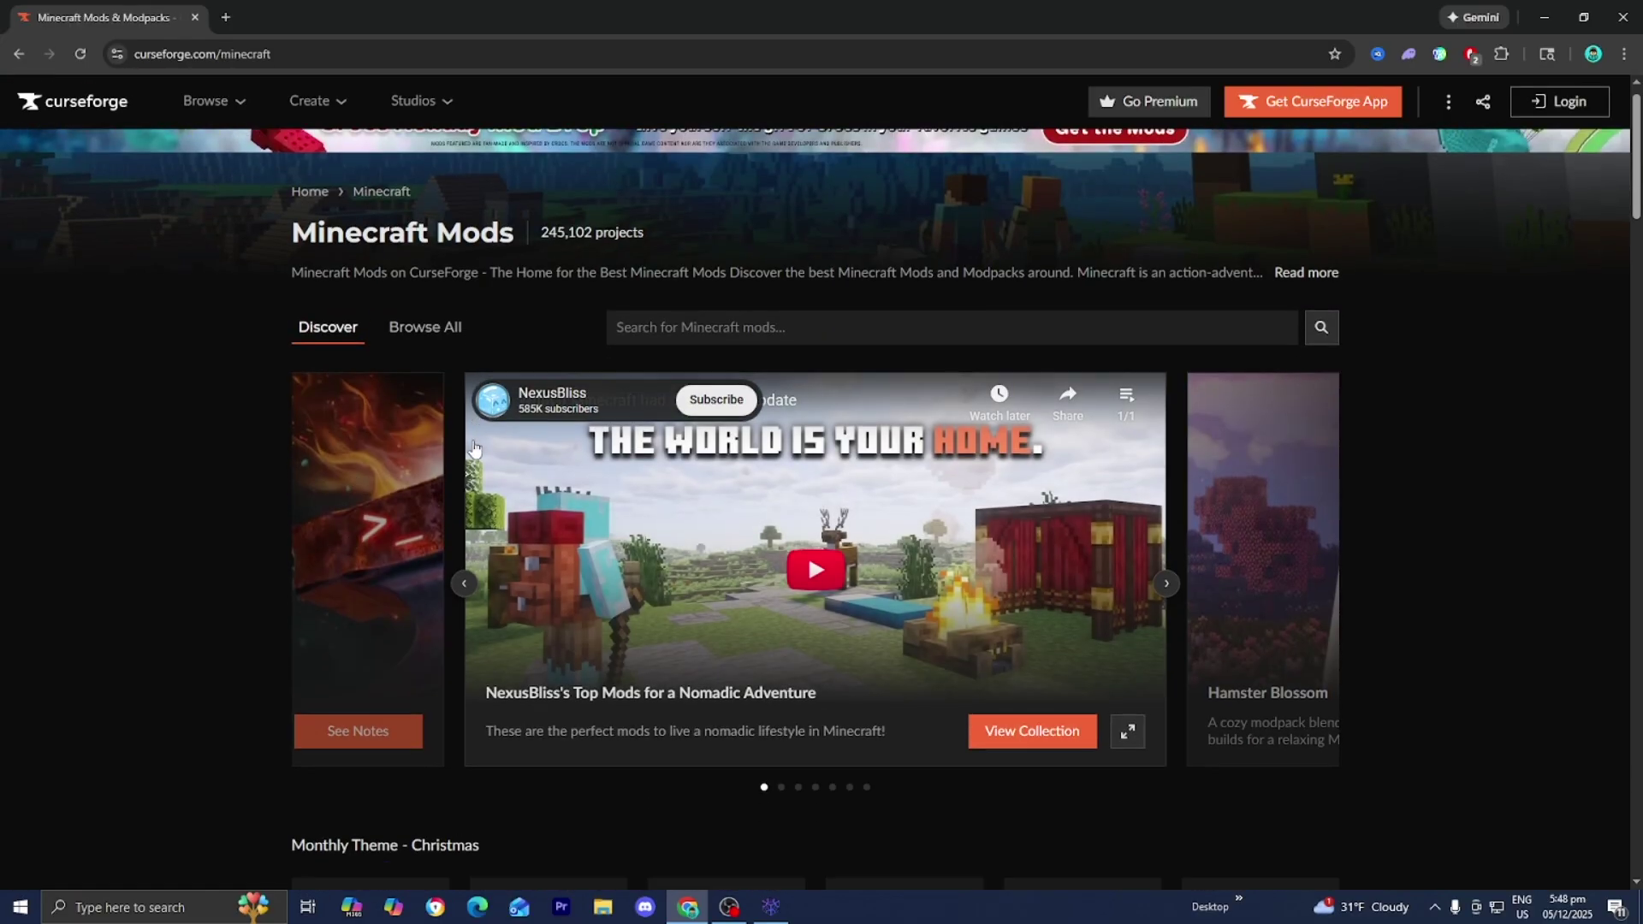
Step: Browse CurseForge's Minecraft mods category and open the Just Enough Items (JEI) project page
scroll(479, 452, "down", 6)
mouse_move(480, 452)
left_click(955, 597)
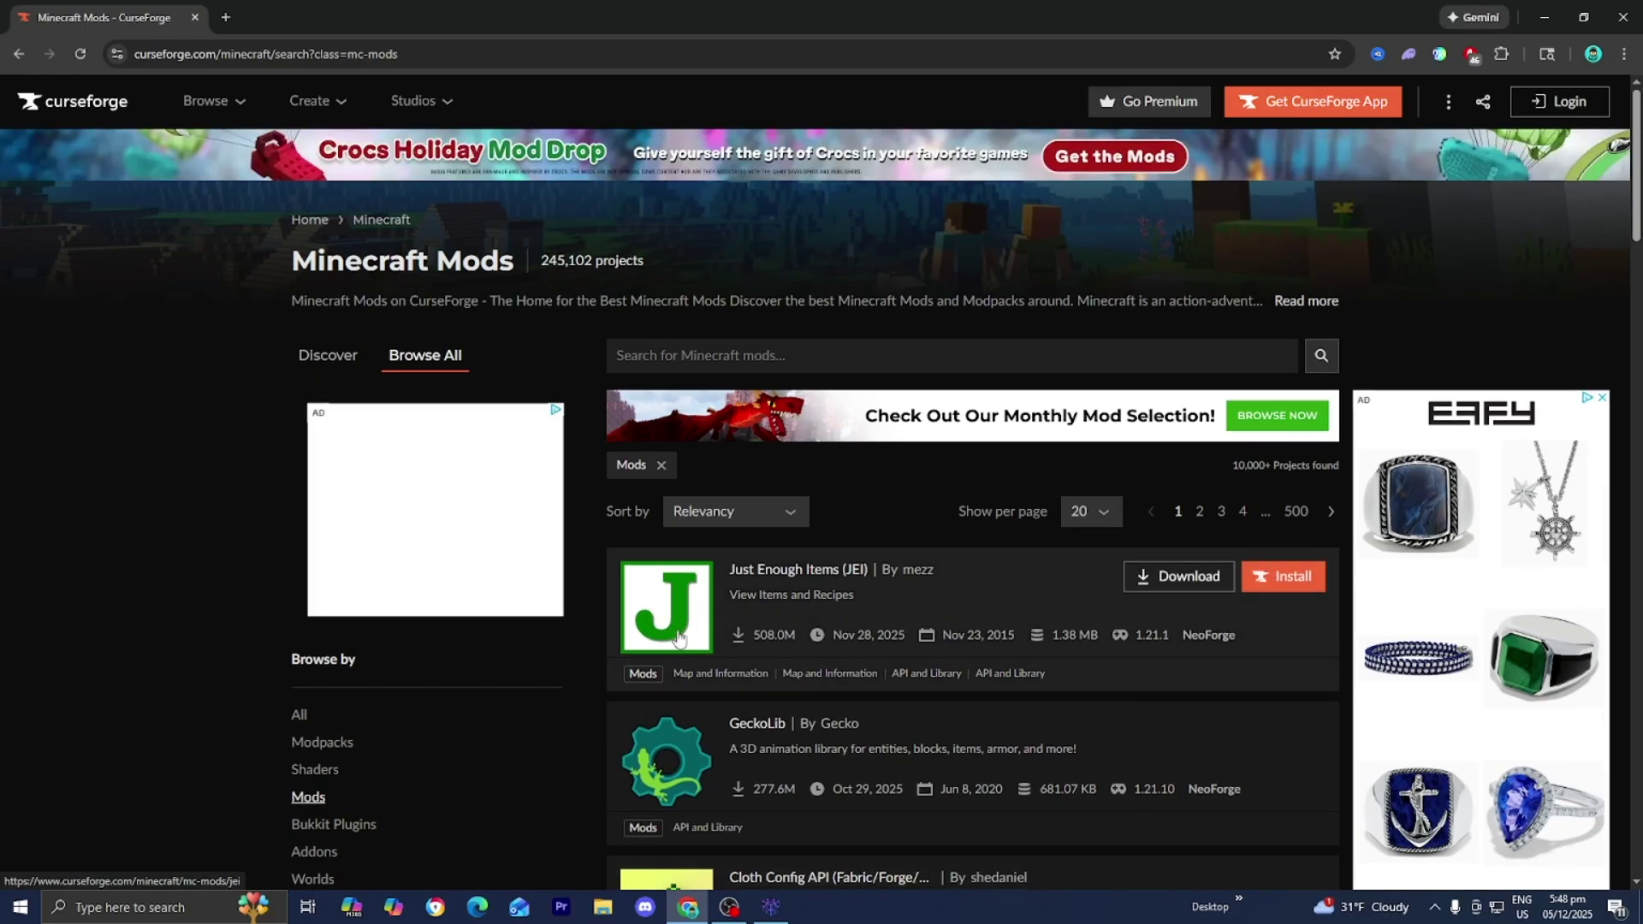
left_click(679, 637)
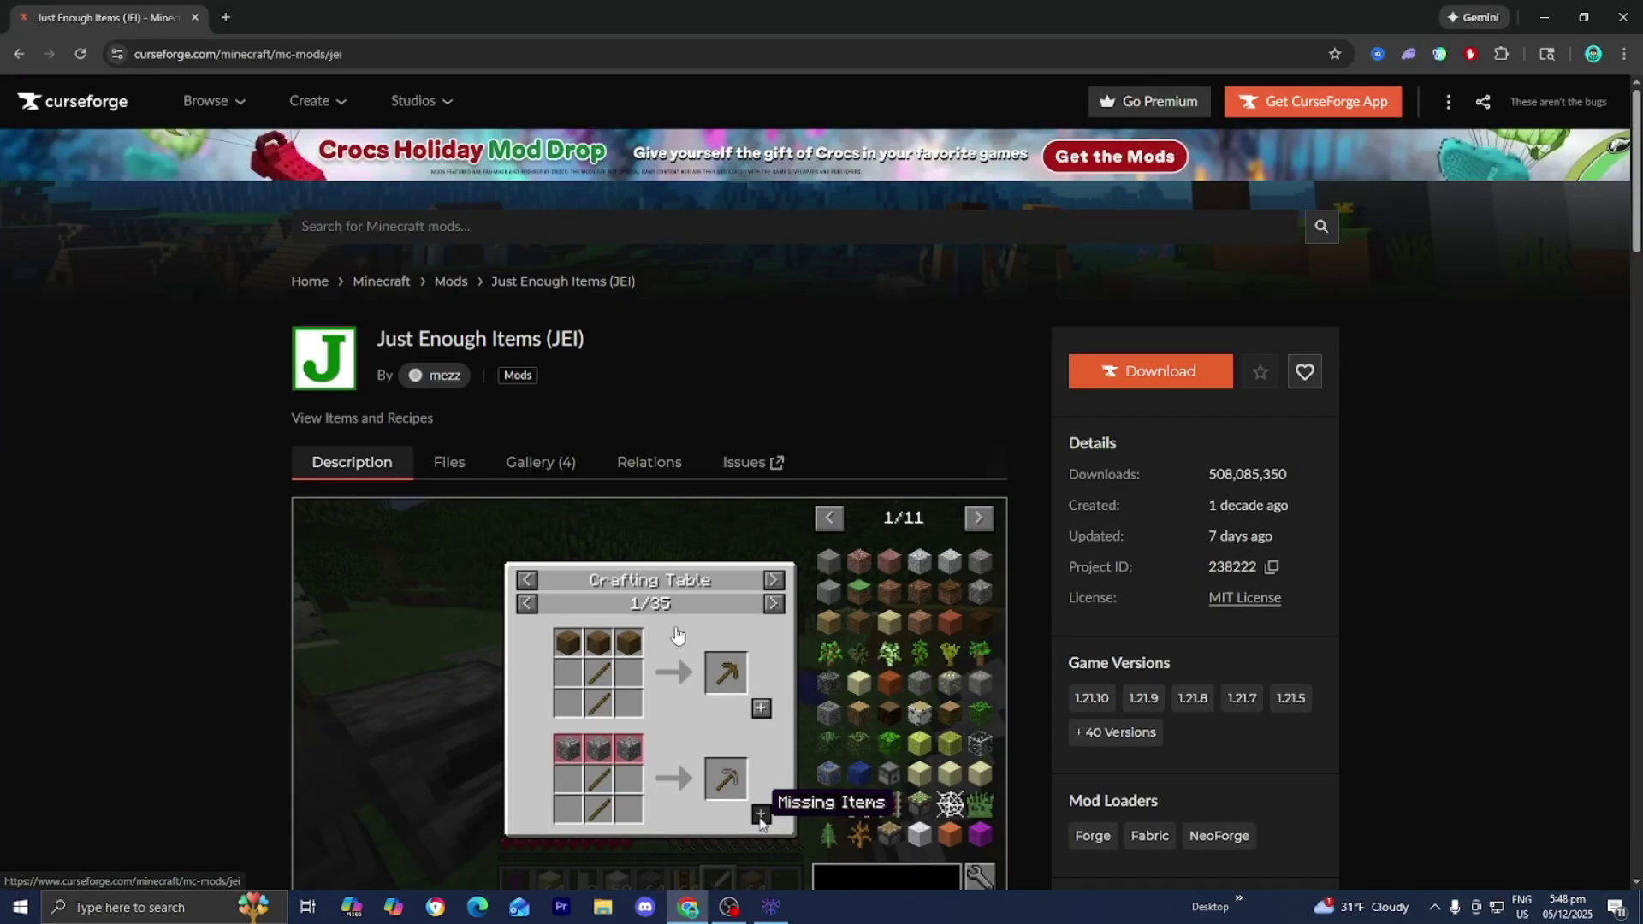
Step: Show the JEI file list filtered to game version 1.21.10
left_click(461, 458)
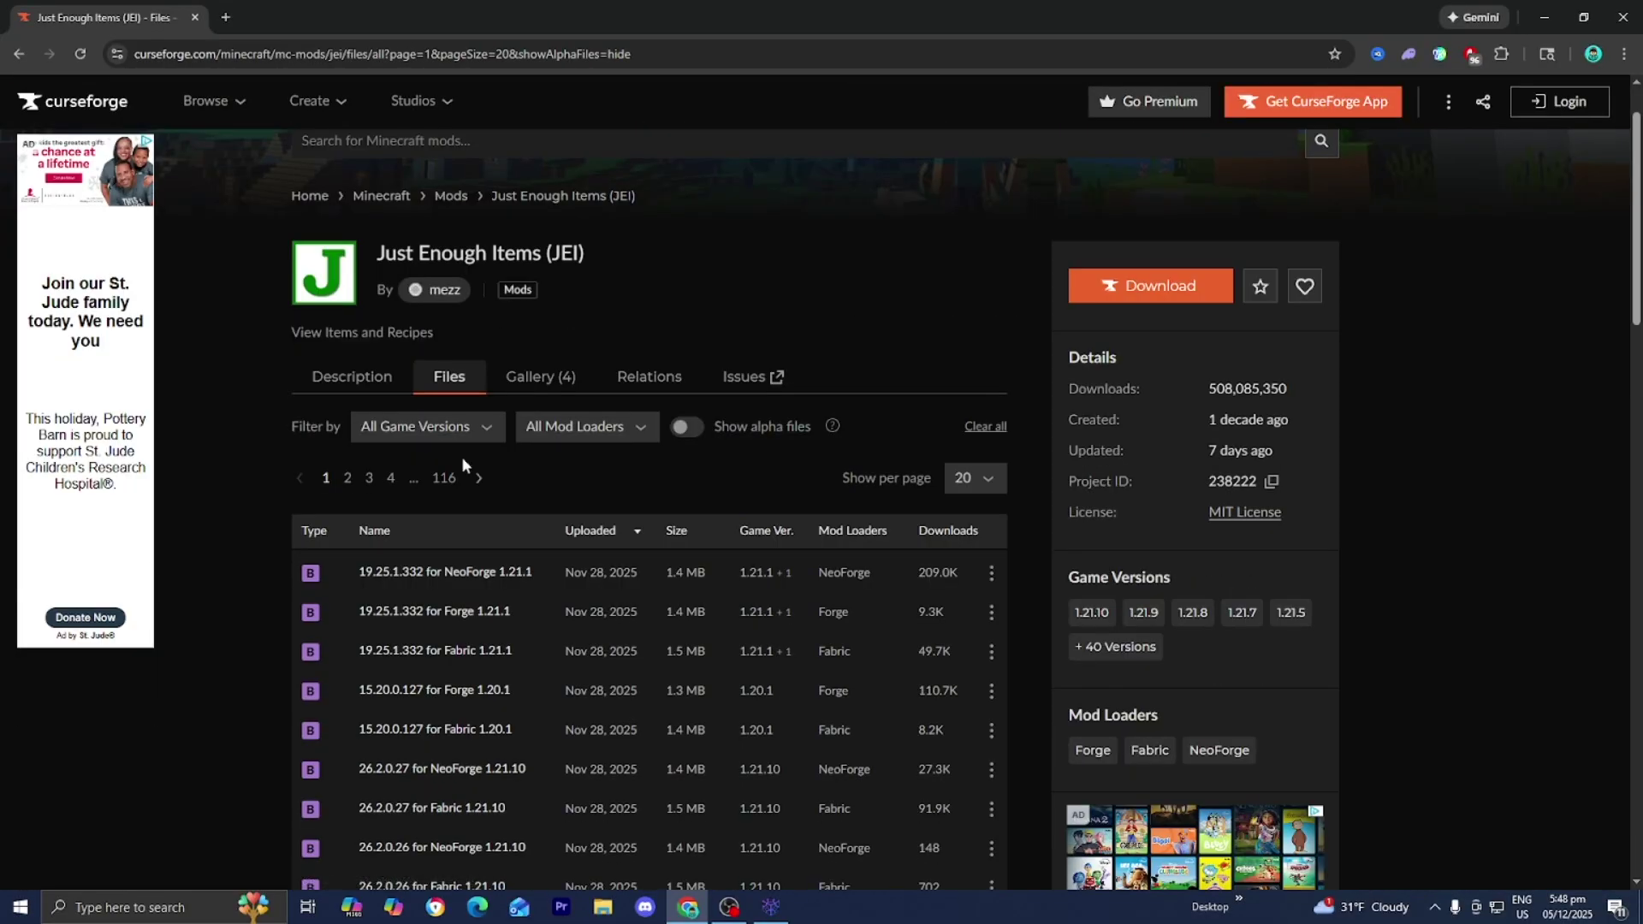
scroll(434, 364, "down", 2)
left_click(433, 351)
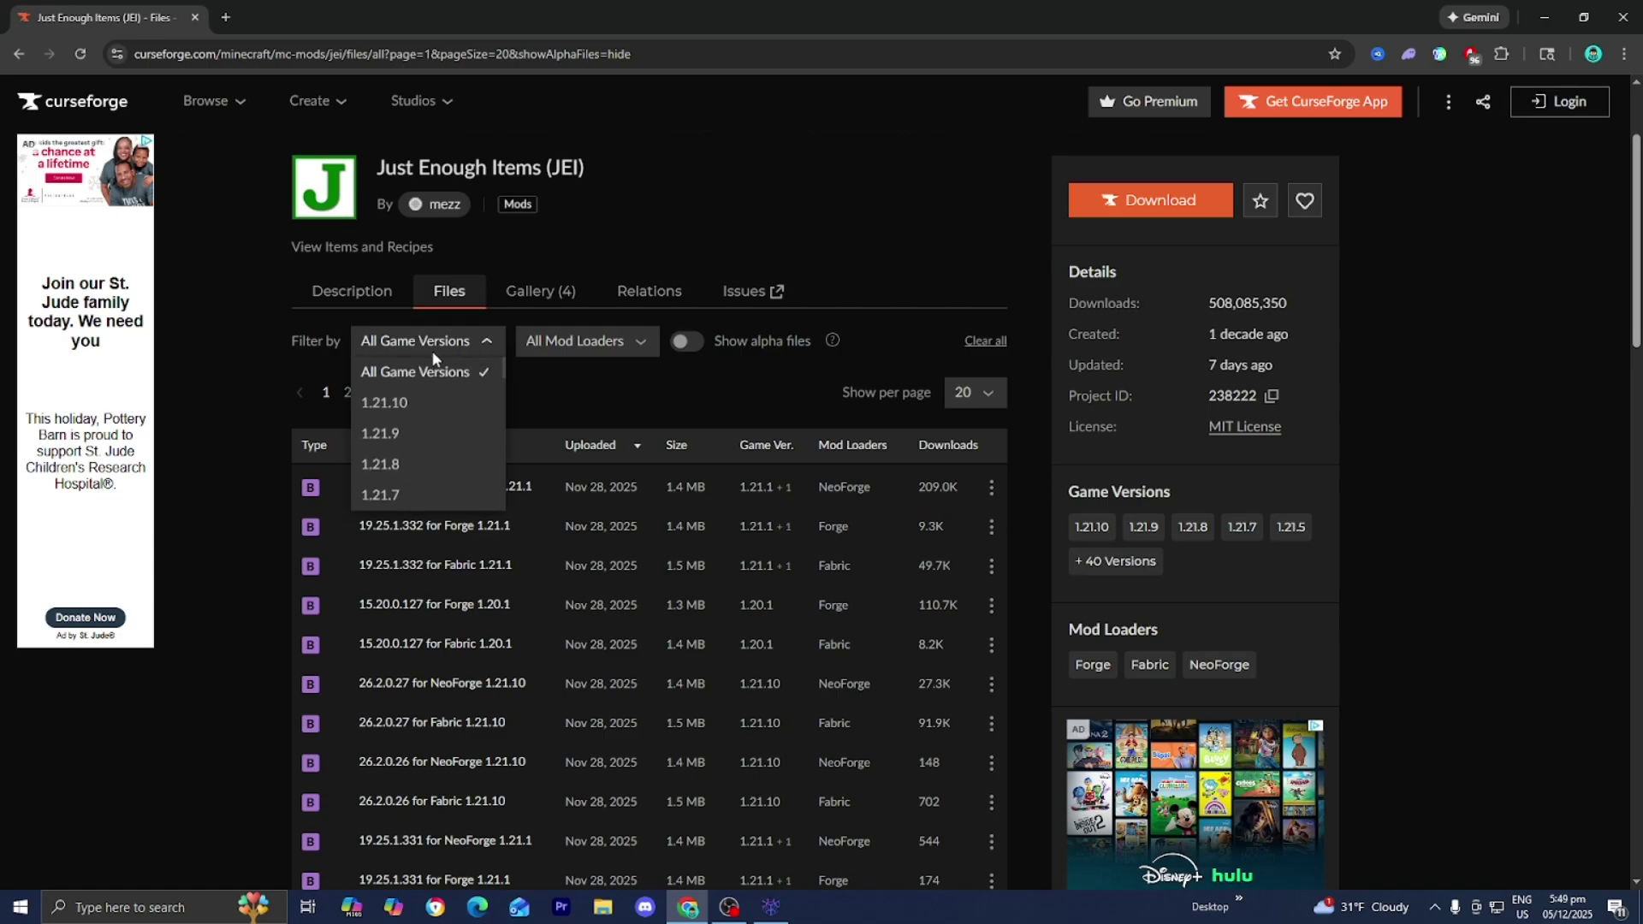
left_click(425, 403)
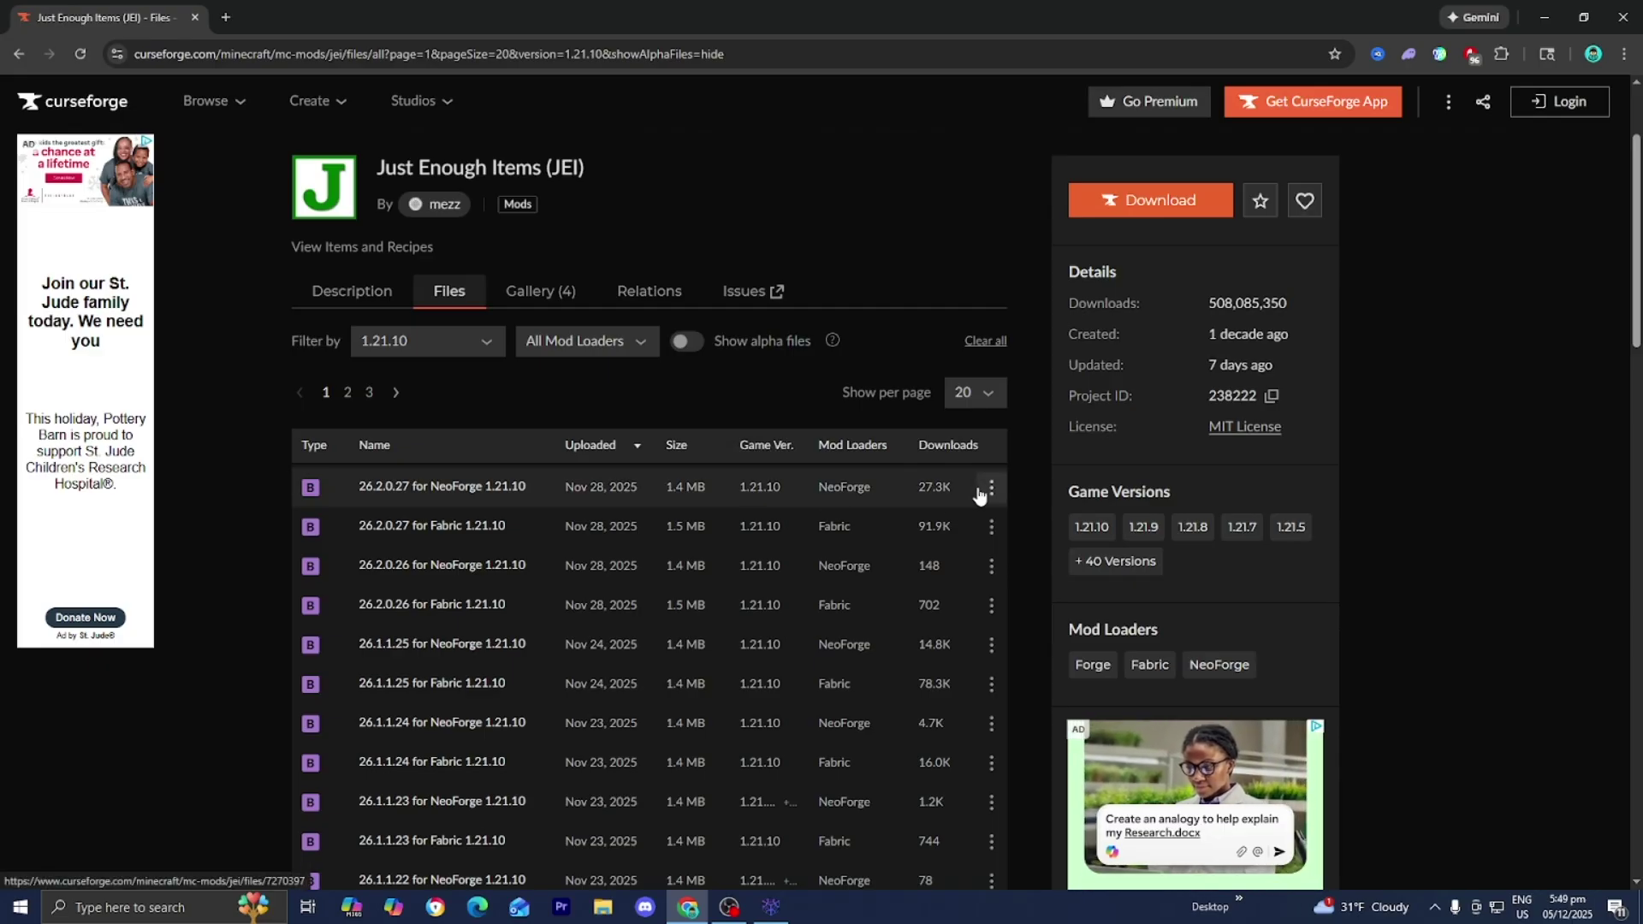
Step: Download the 26.2.0.27 for NeoForge 1.21.10 file of JEI directly, without the CurseForge app
left_click(991, 487)
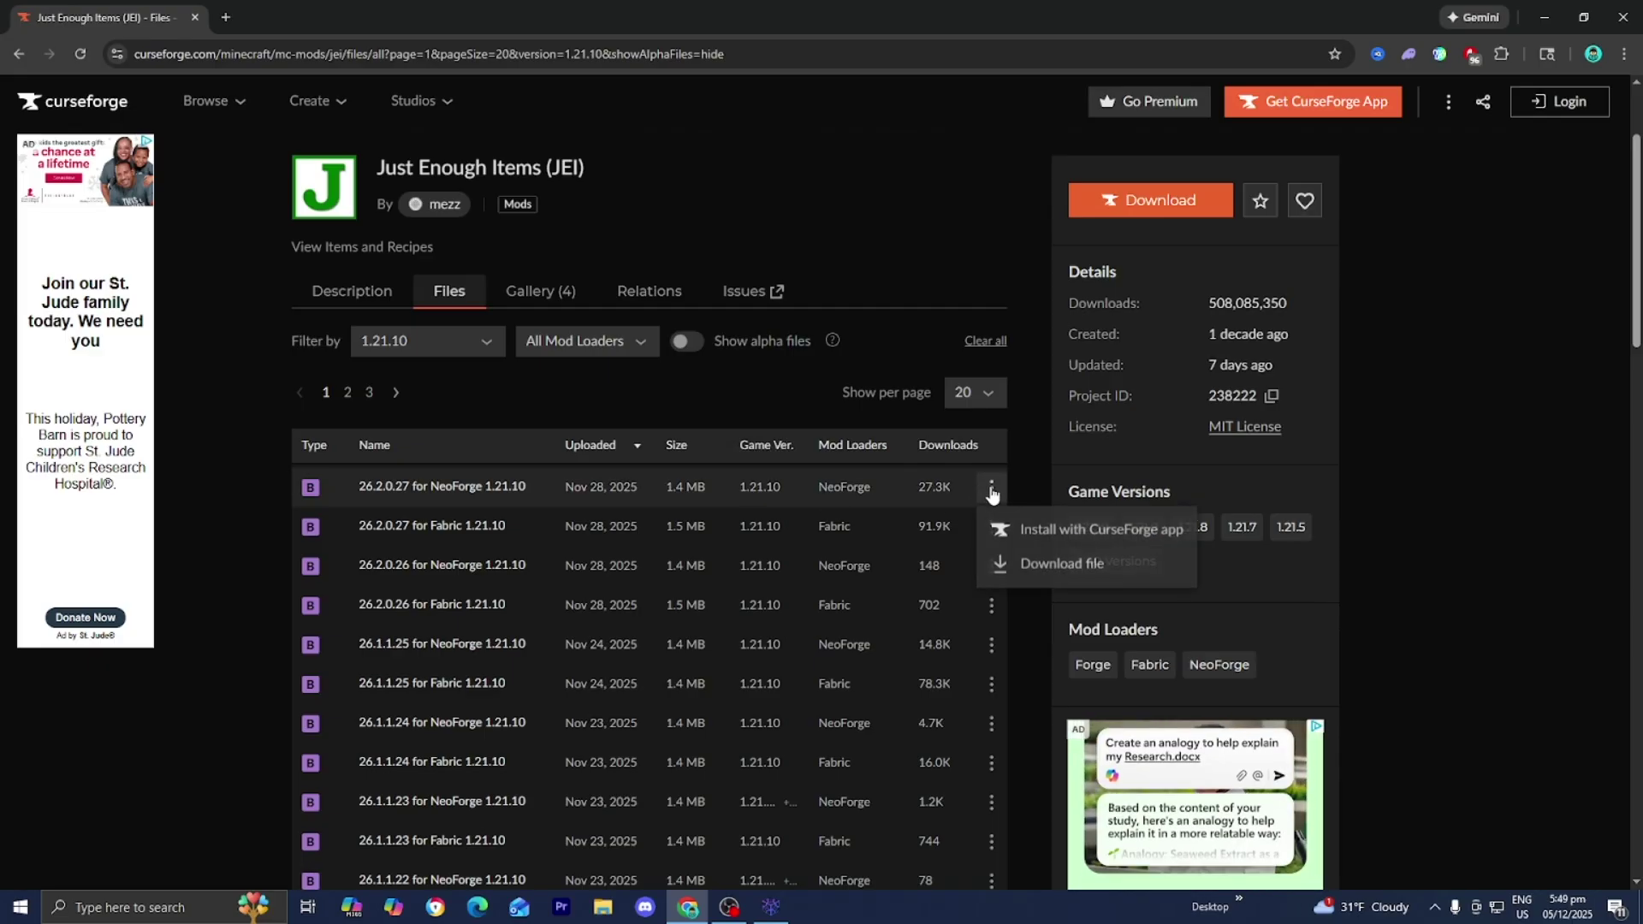
left_click(1017, 567)
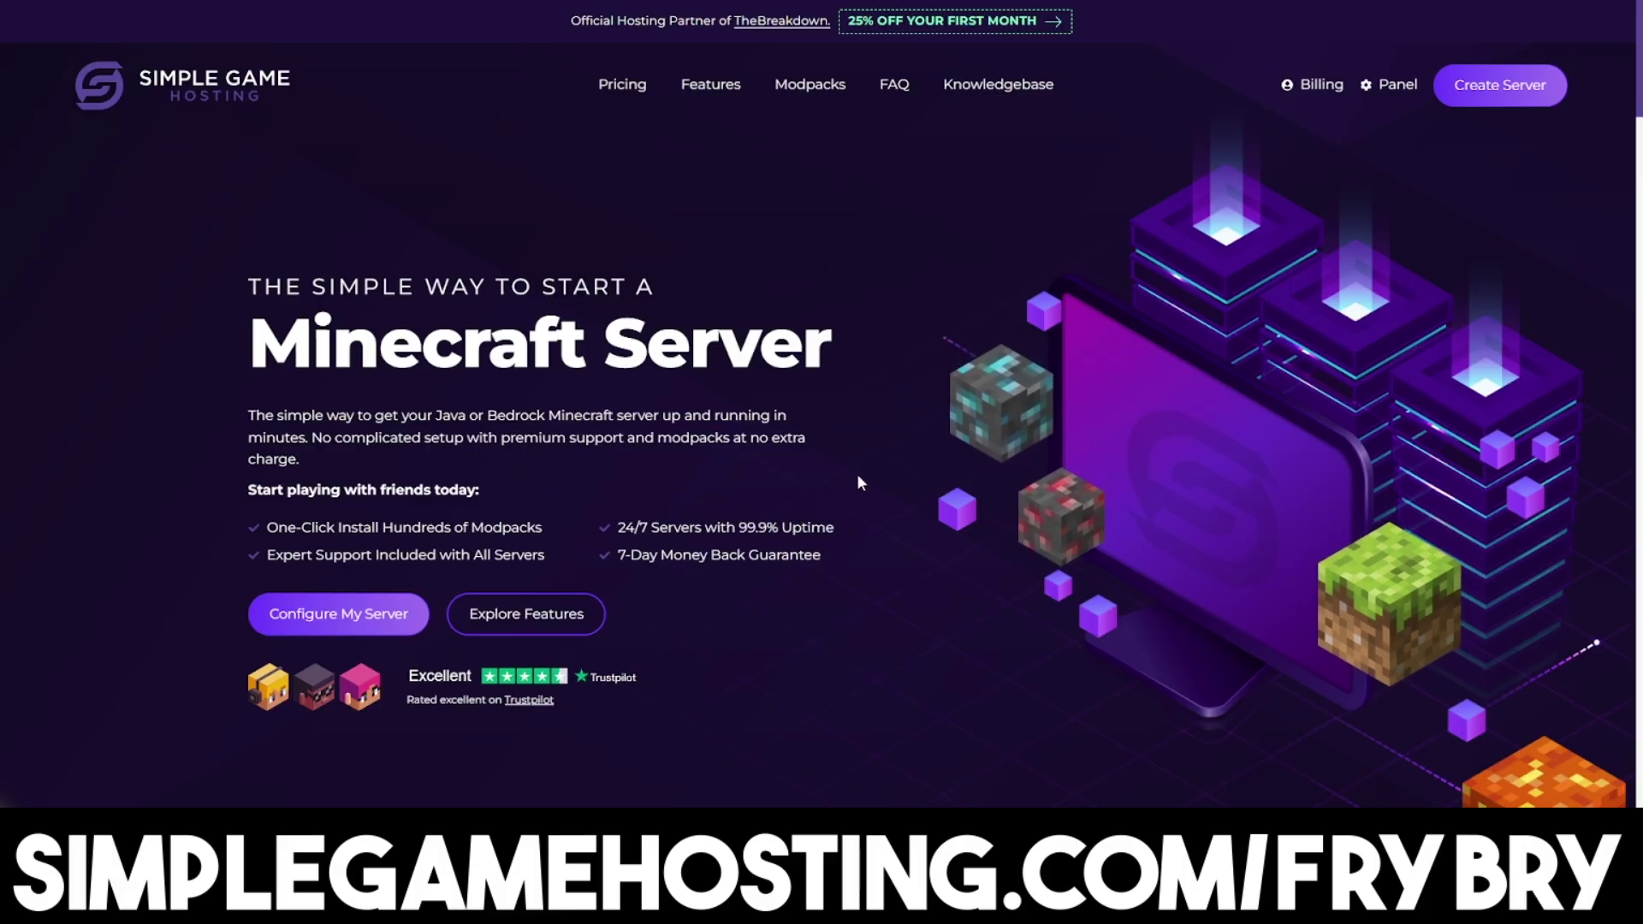
scroll(859, 476, "down", 15)
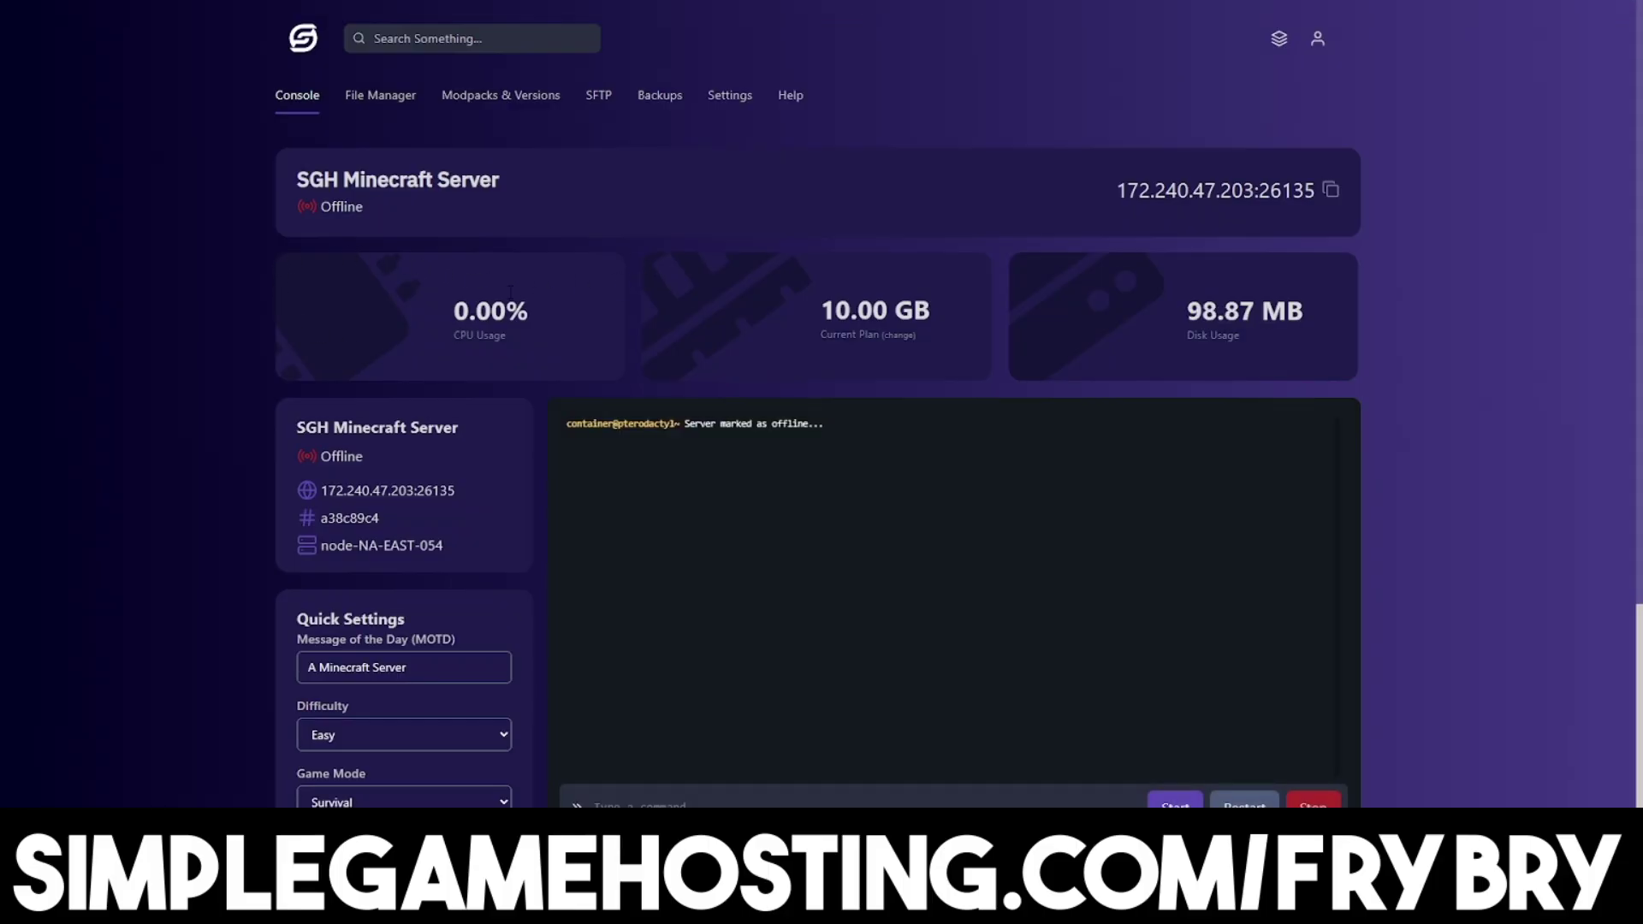
left_click(538, 114)
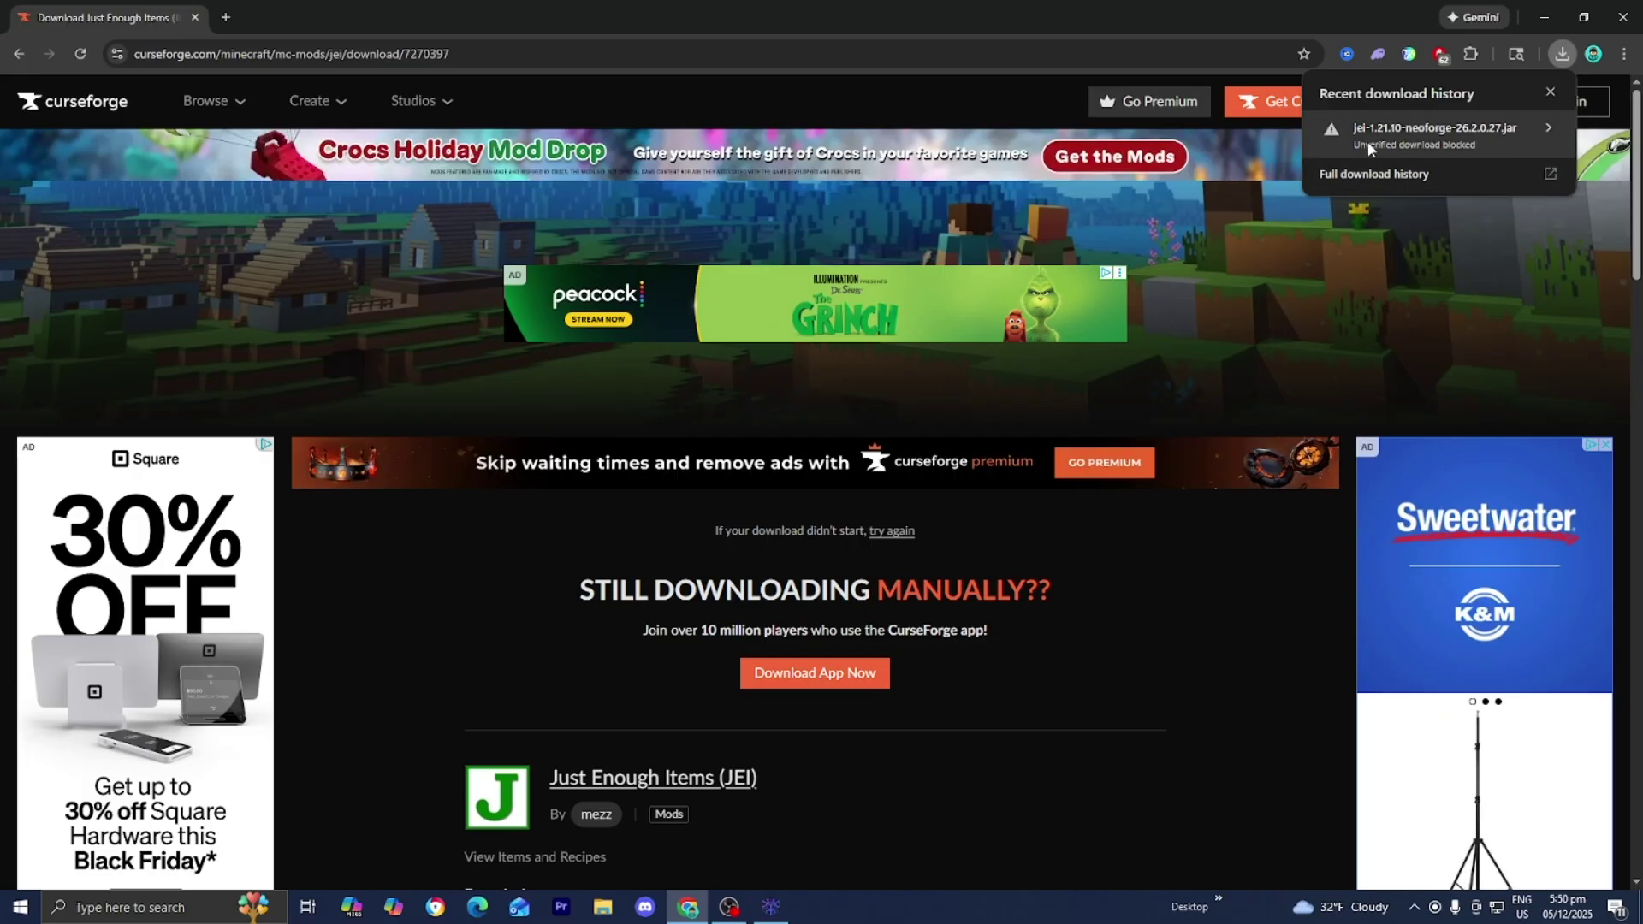
Step: Allow the blocked download of the unverified file jei-1.21.10-neoforge-26.2.0.27.jar
left_click(1368, 141)
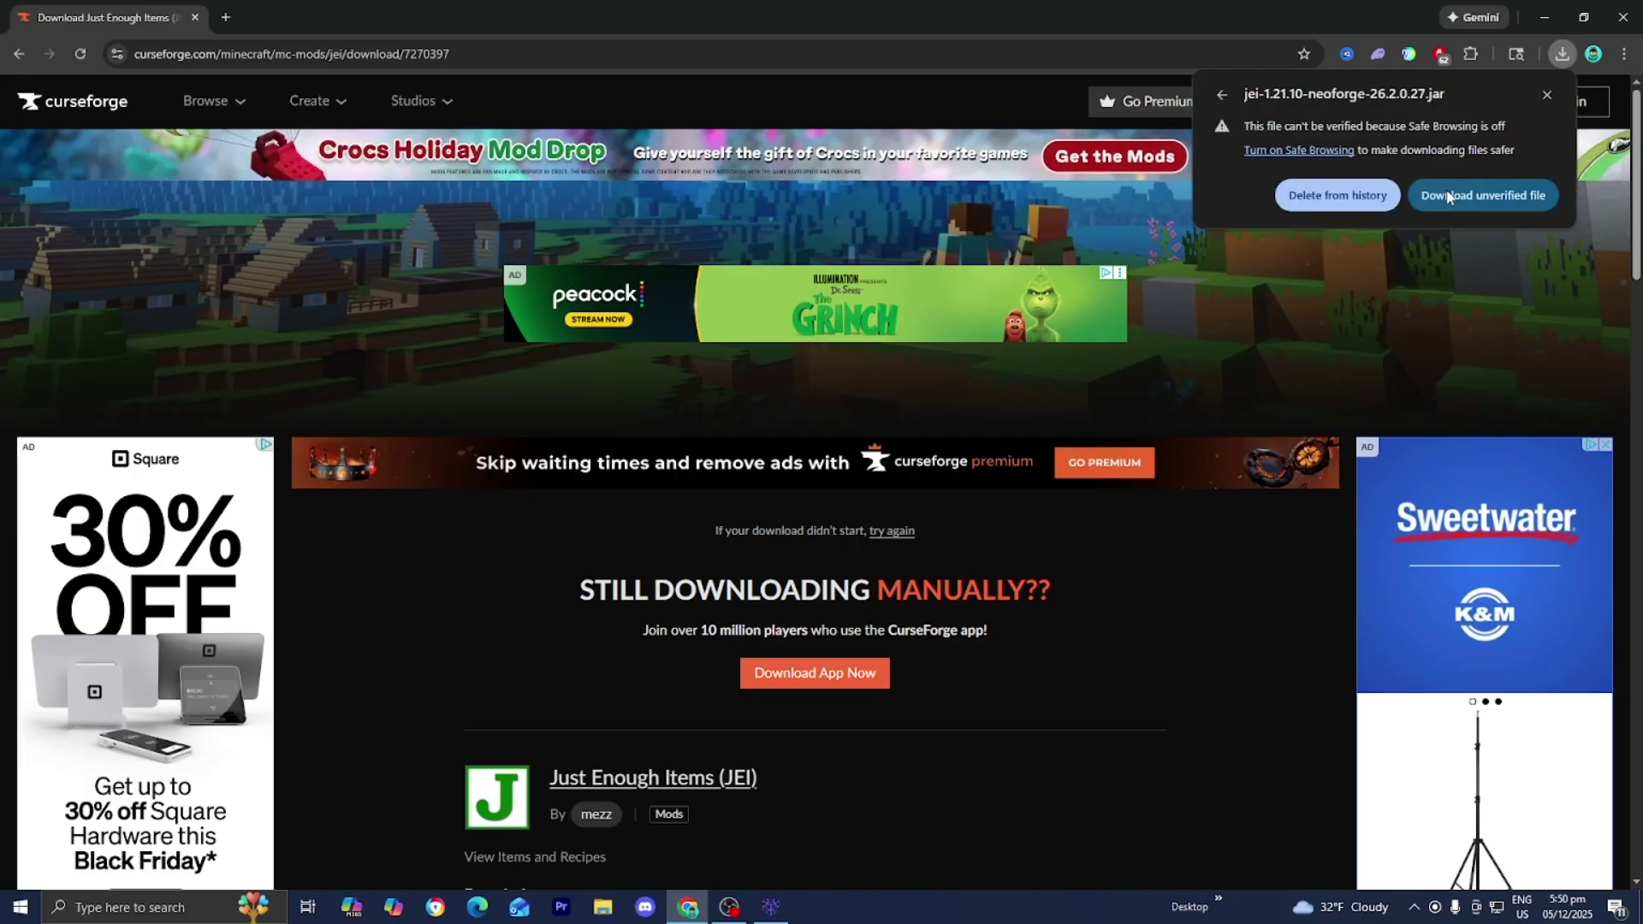
left_click(1485, 195)
left_click(1560, 60)
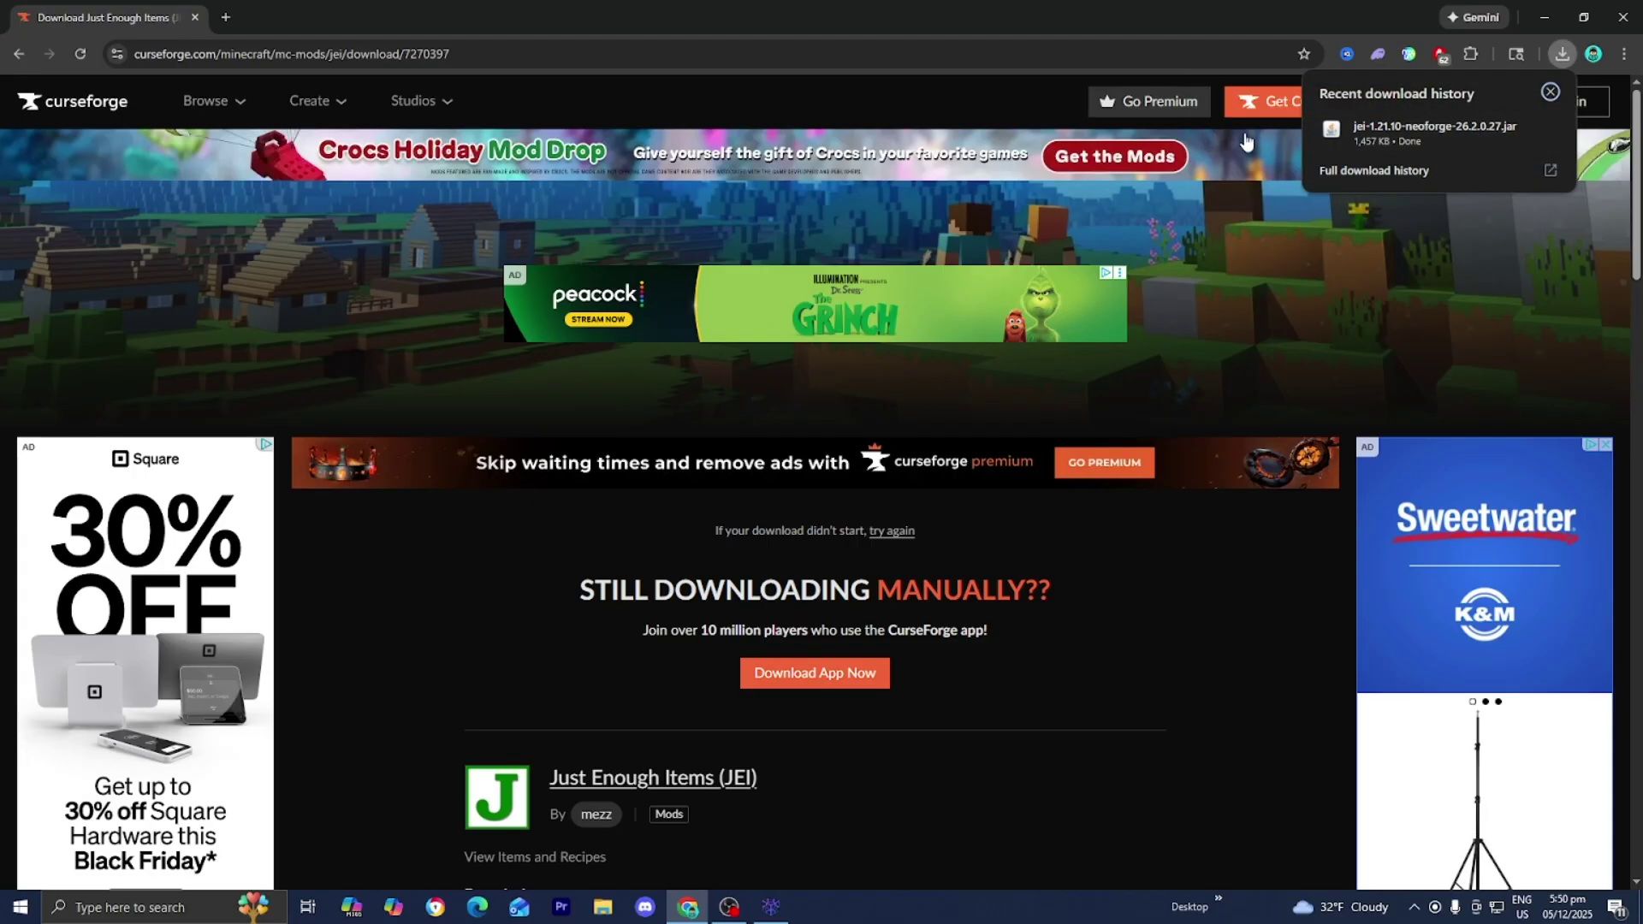
Step: Place the downloaded JEI jar on the empty part of the desktop and minimize the browser
left_click_drag(1249, 17, 981, 556)
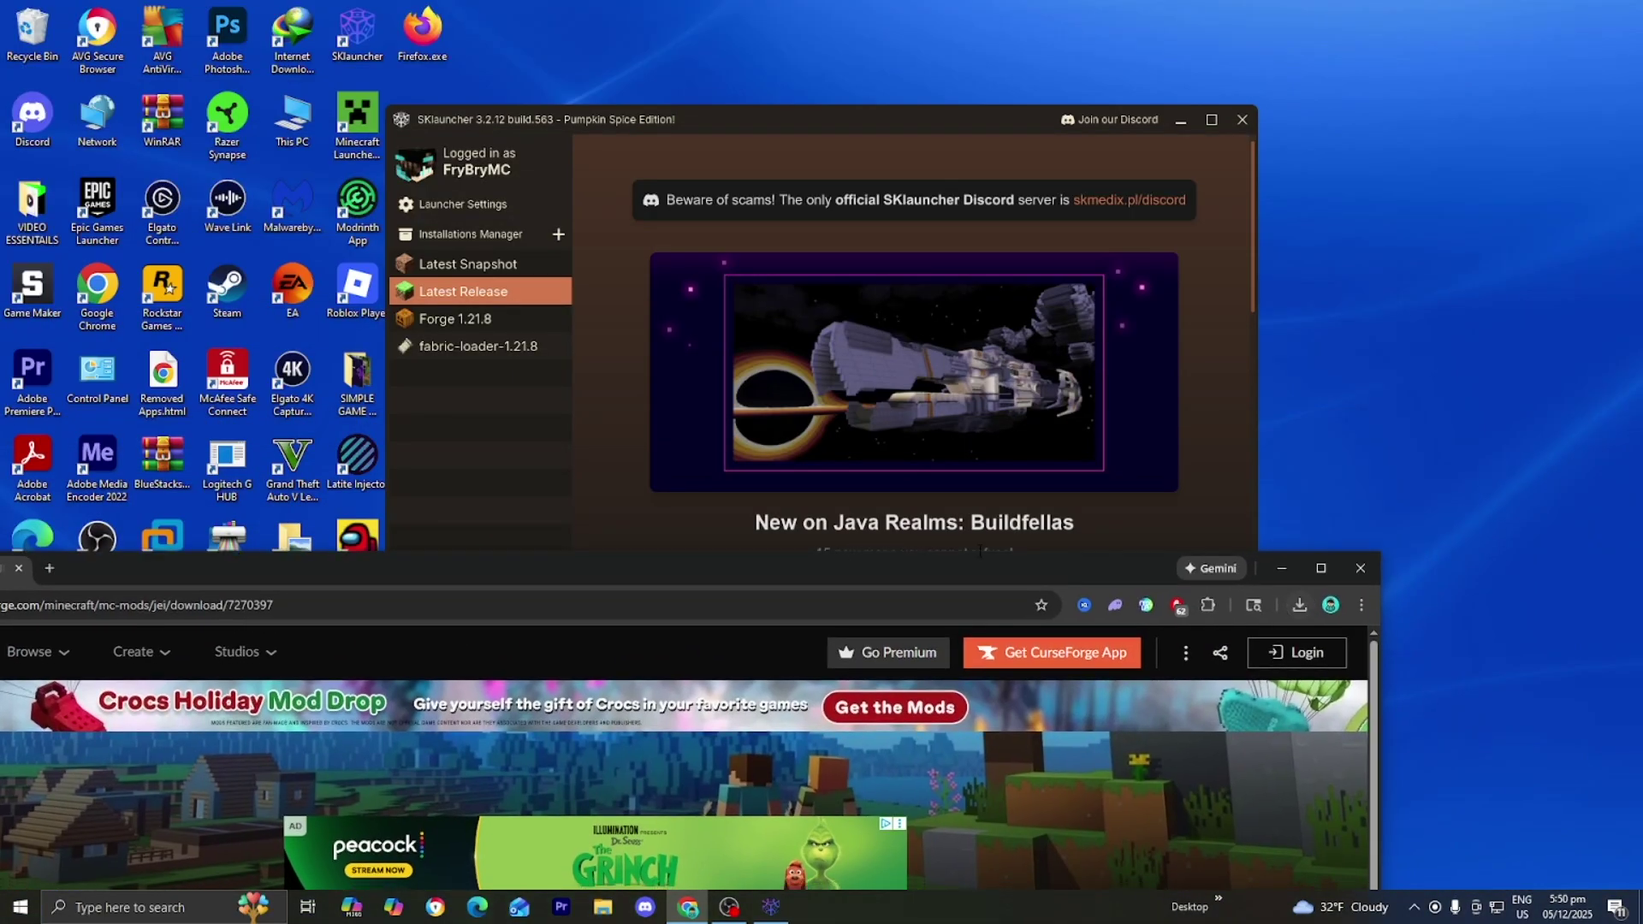
left_click(1299, 605)
left_click_drag(1180, 701, 1395, 452)
left_click(1278, 563)
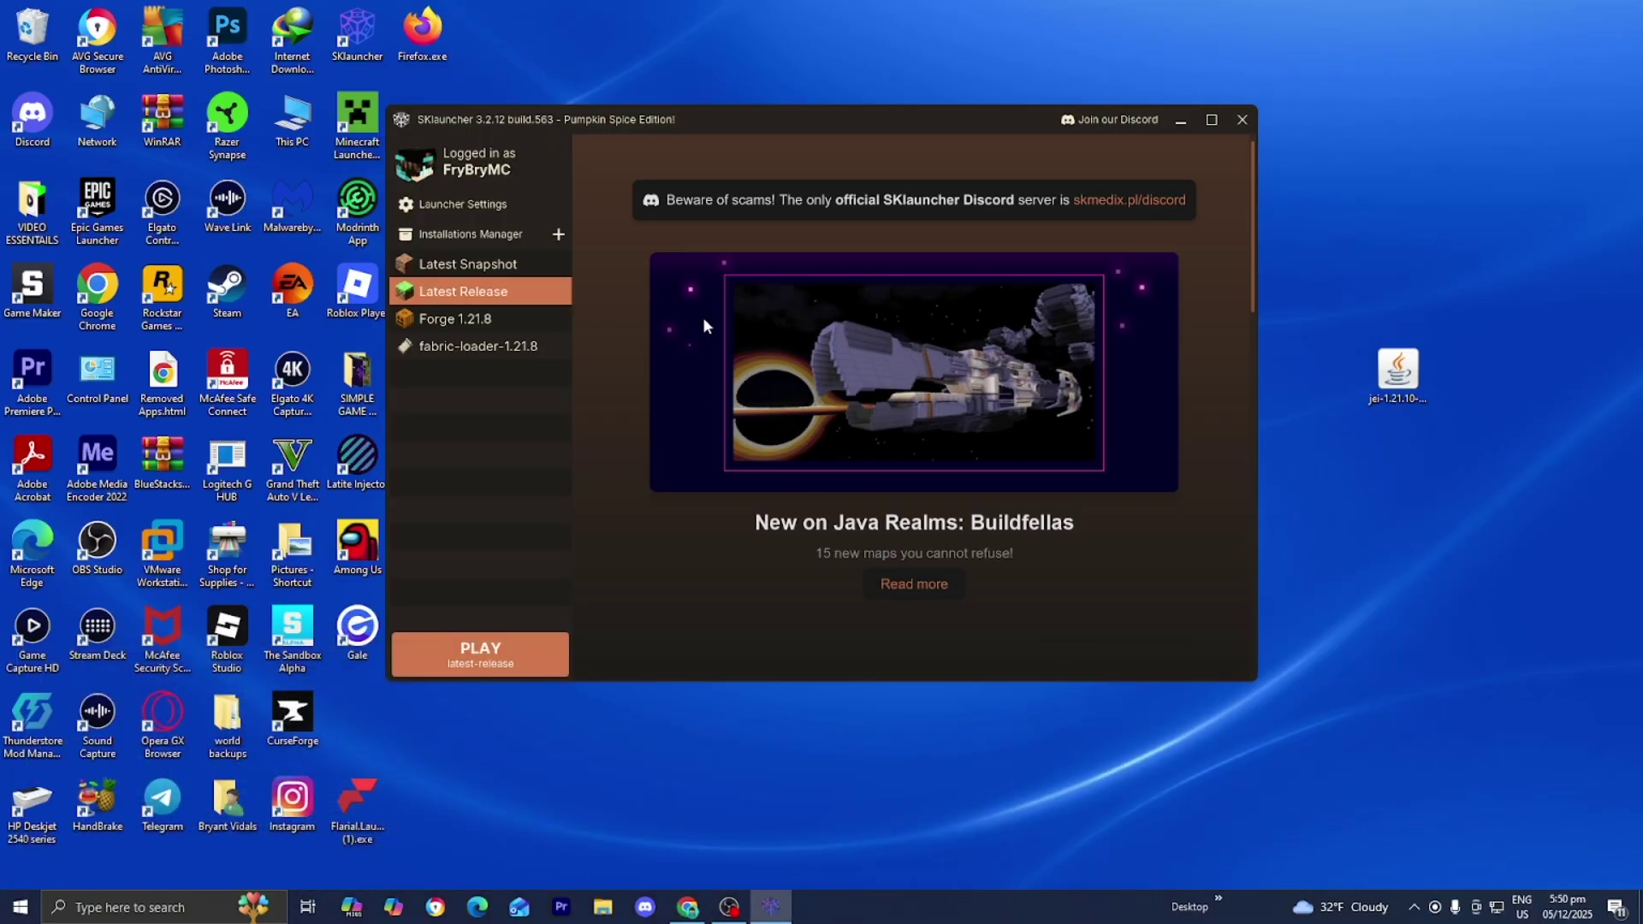
Step: Create a new installation in SKlauncher and name it JEI
left_click(558, 237)
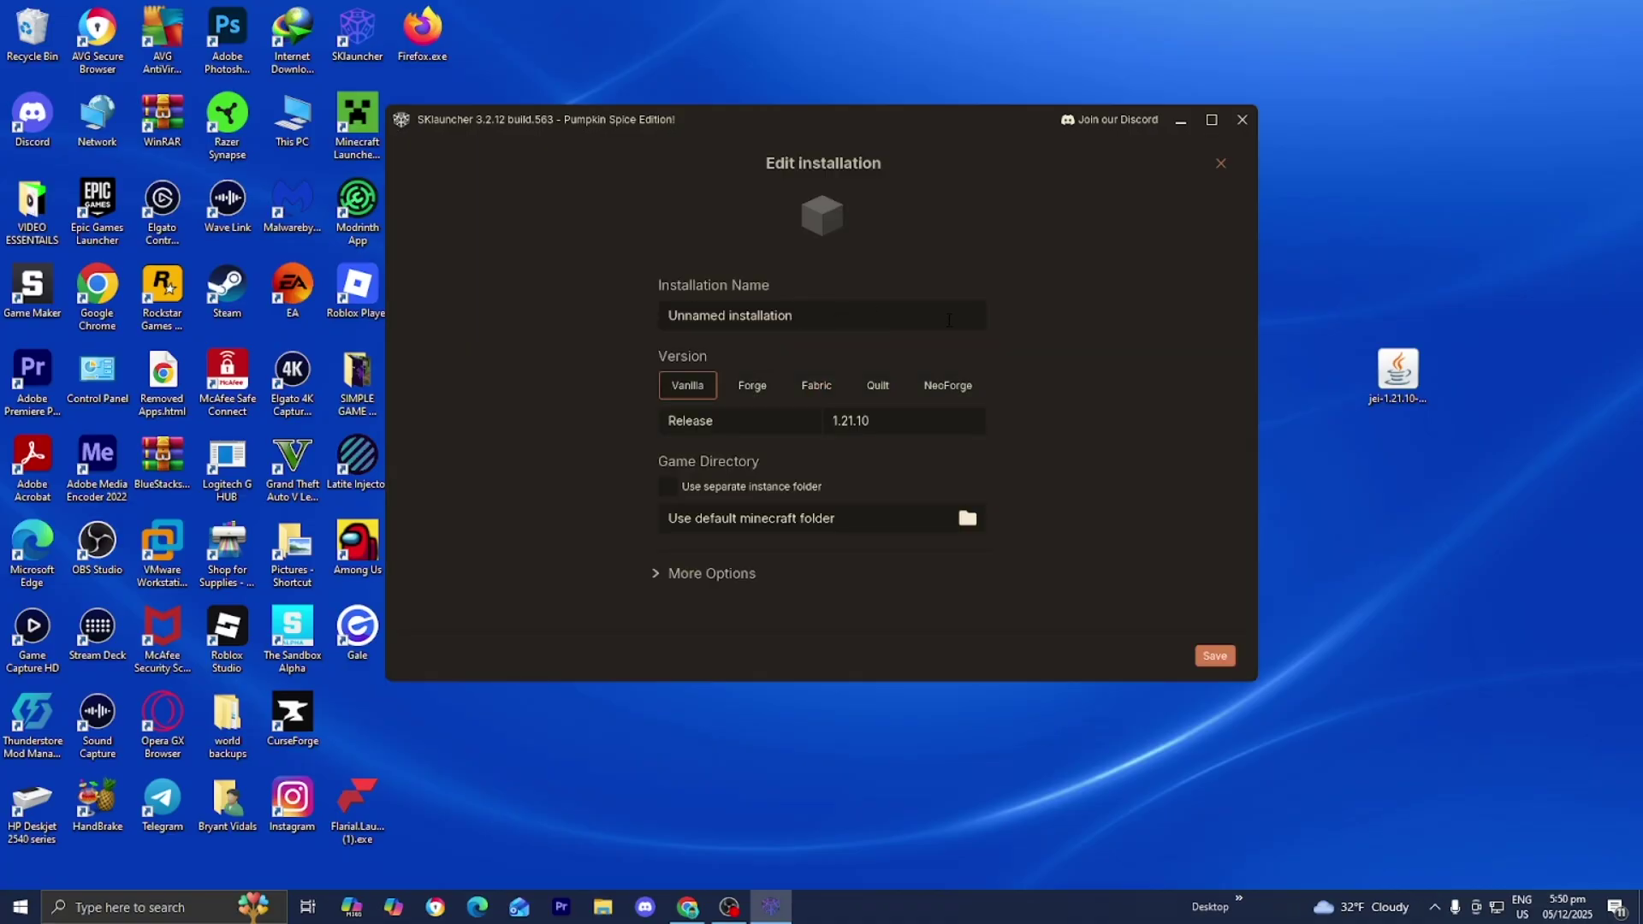
left_click(850, 328)
type("JEI")
left_click(582, 334)
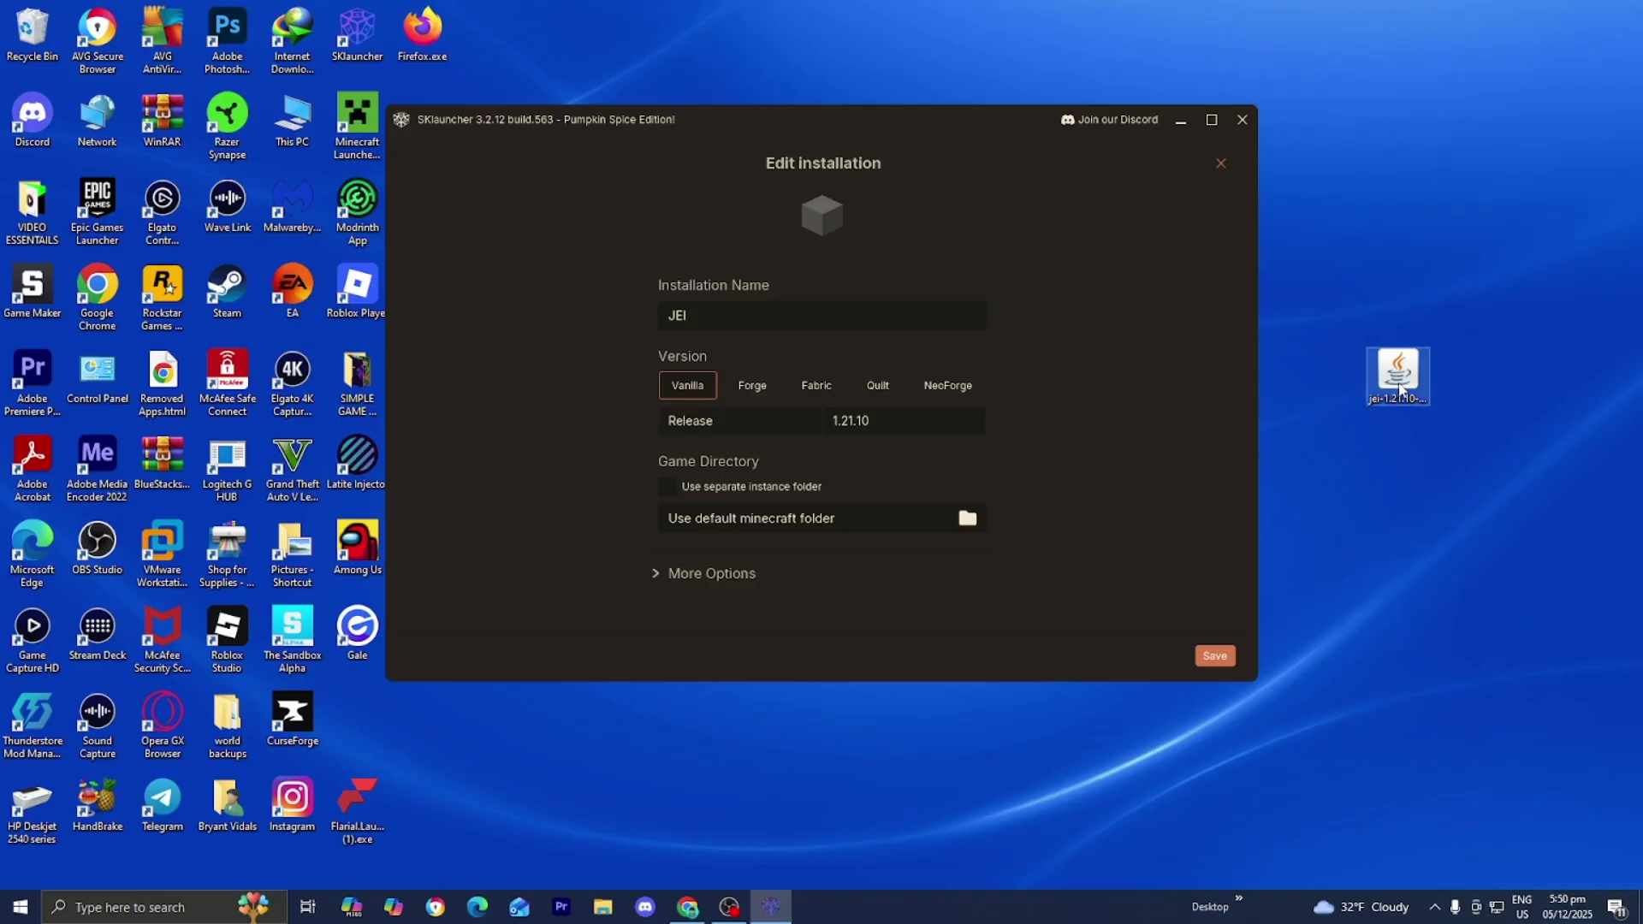
Step: Set the JEI installation to NeoForge 1.21.10 with a separate instance folder and save it
left_click(968, 387)
left_click(783, 423)
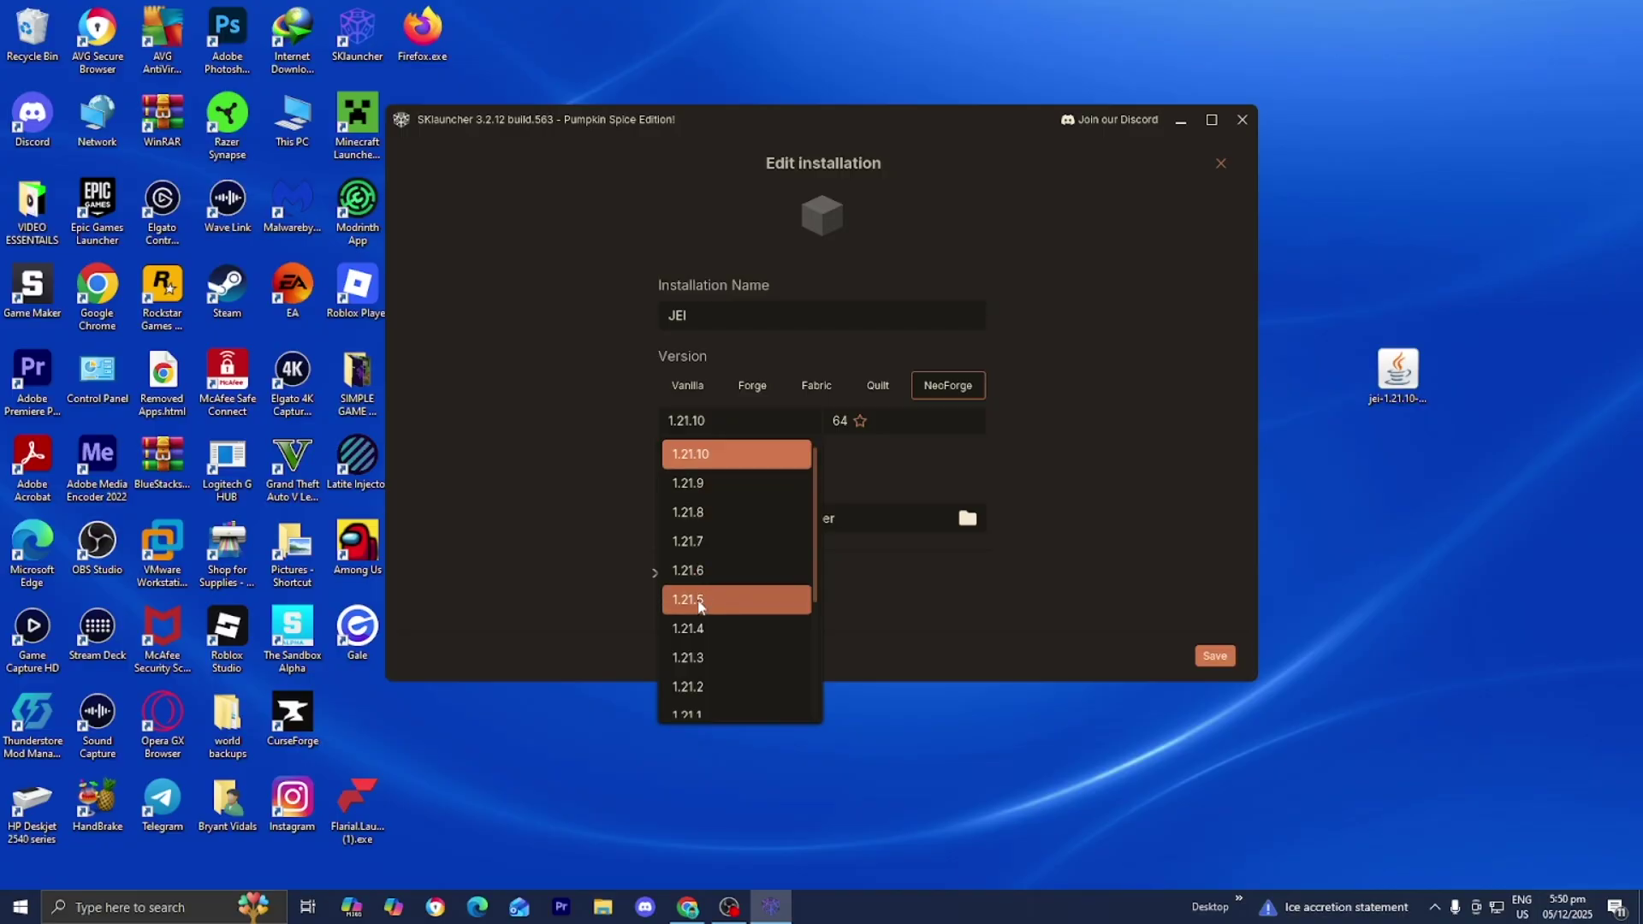
left_click(713, 460)
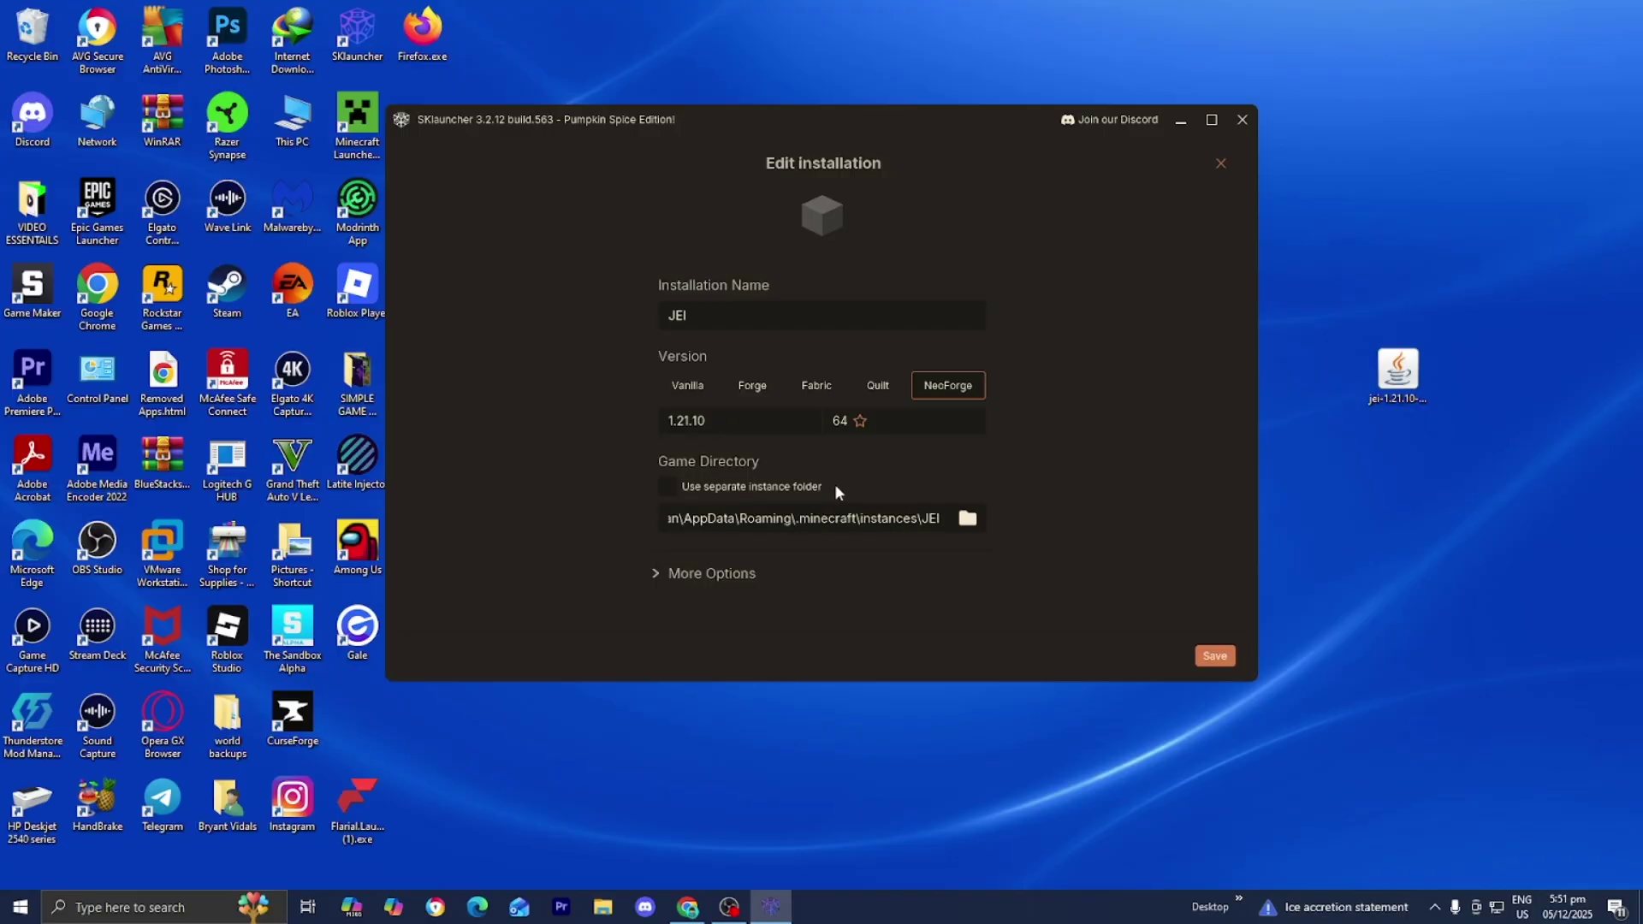
left_click(801, 488)
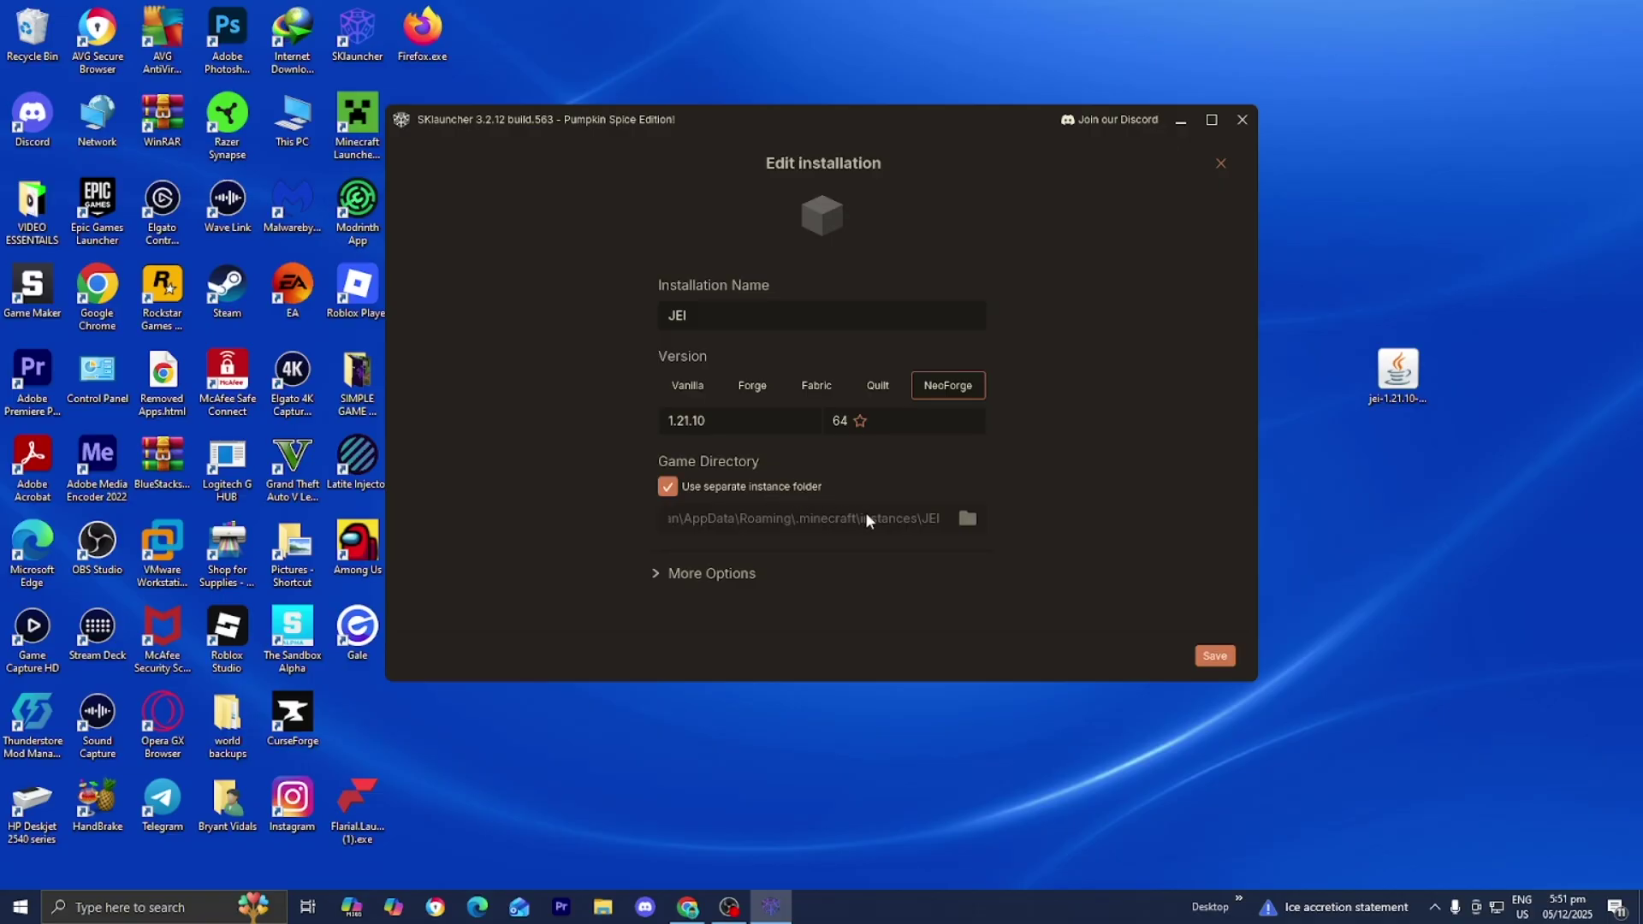
left_click(1221, 656)
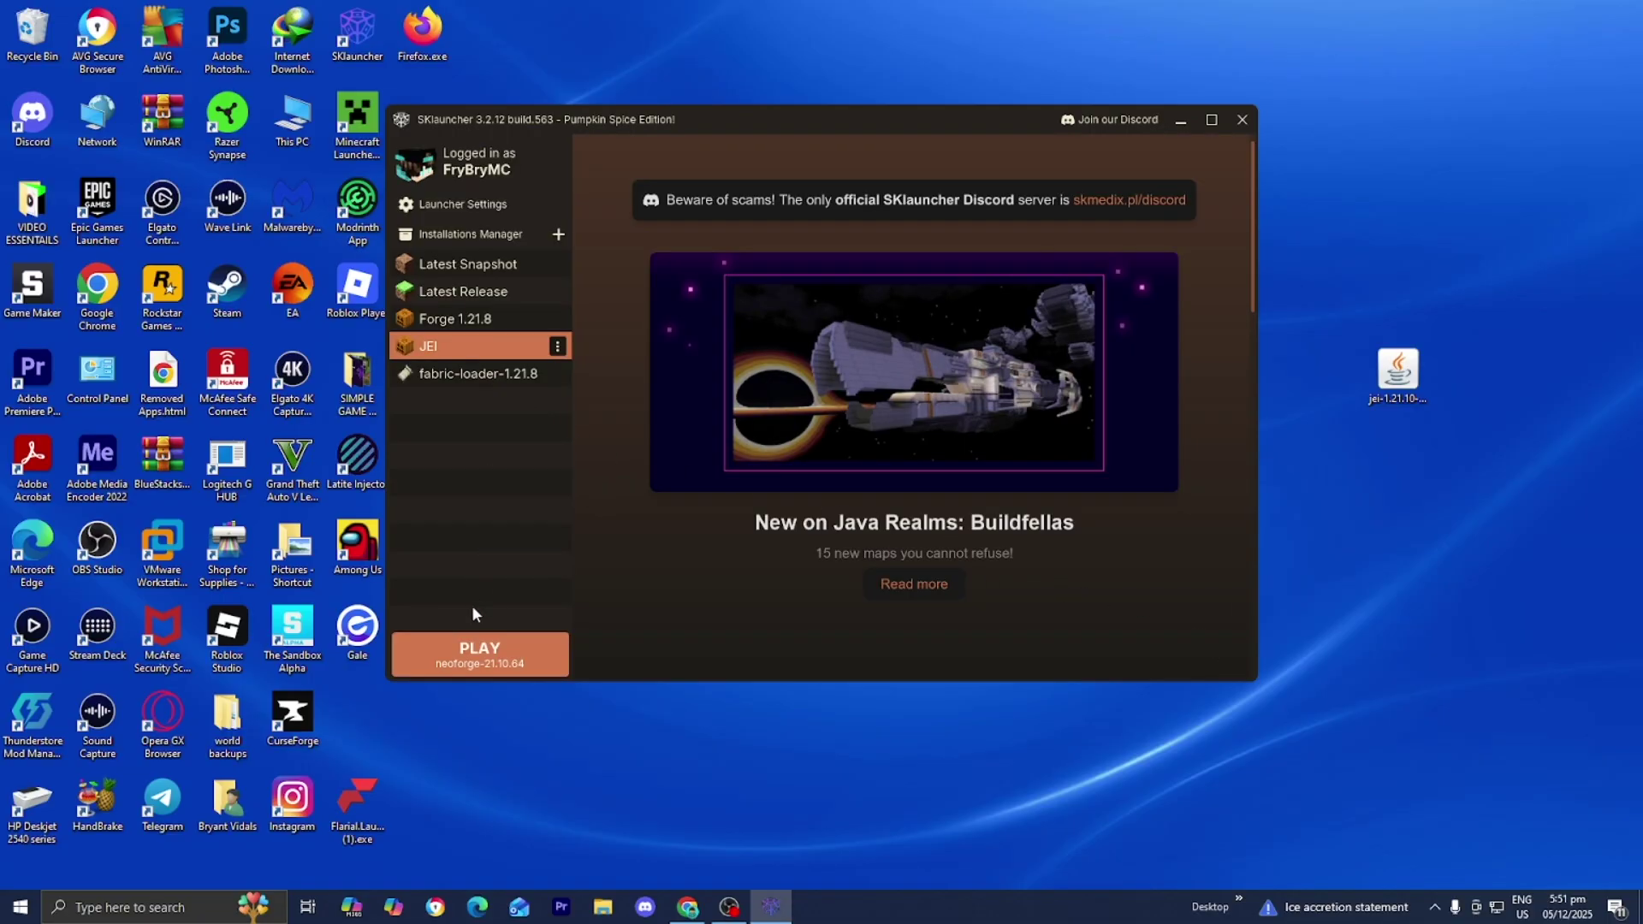
Step: Launch the JEI installation once to generate its game files, and close Minecraft at the welcome screen
left_click(457, 659)
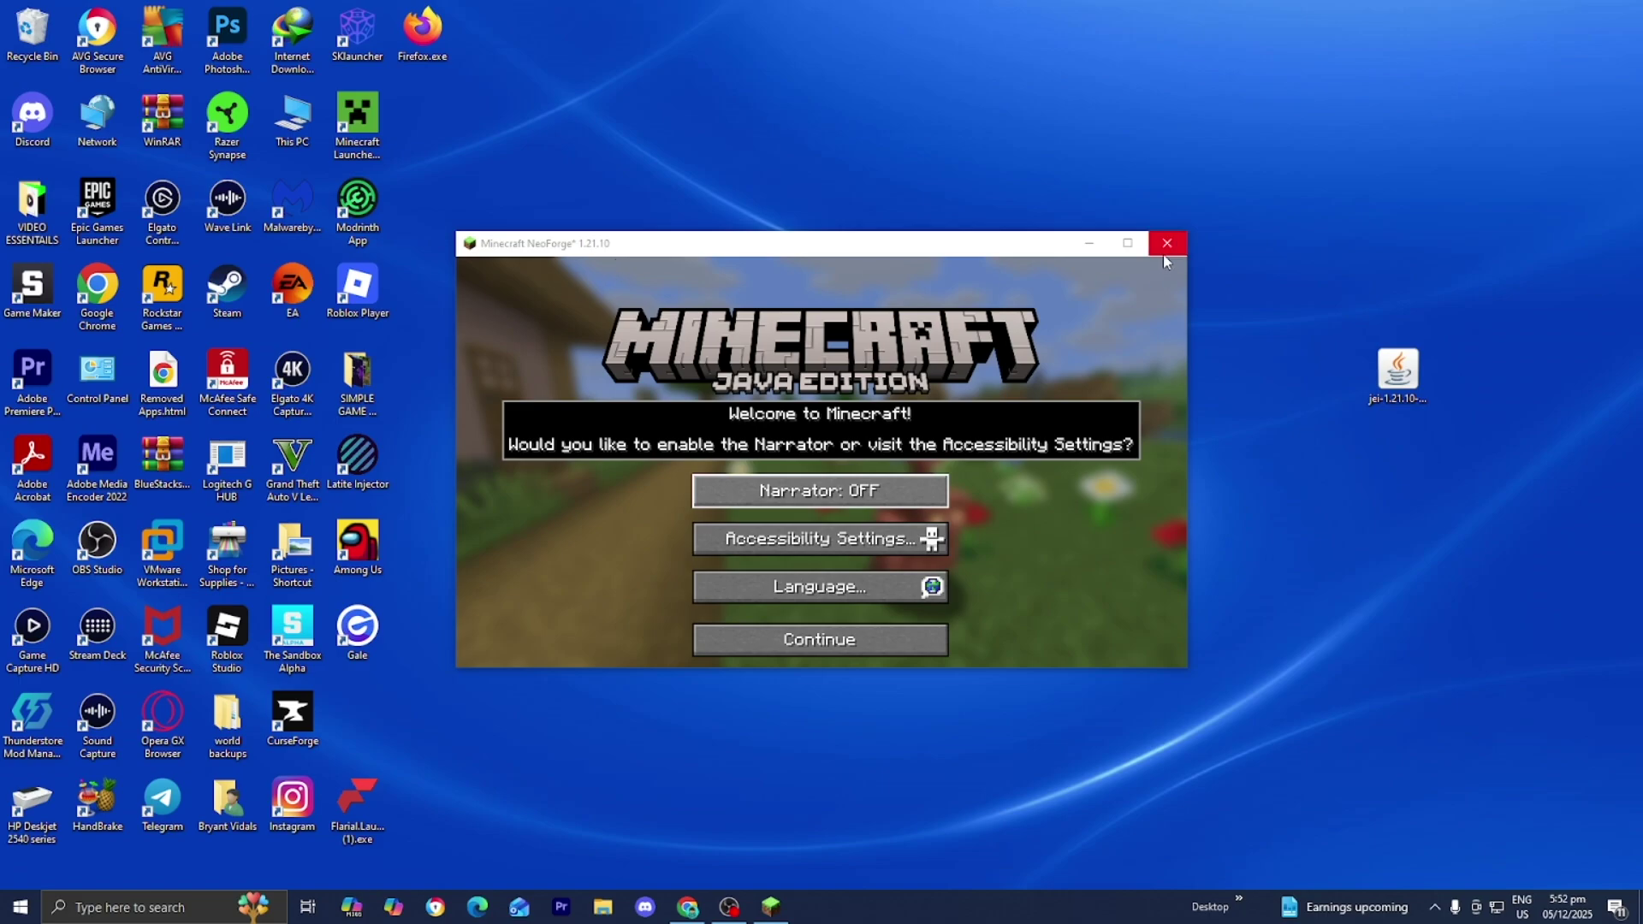
left_click(1163, 253)
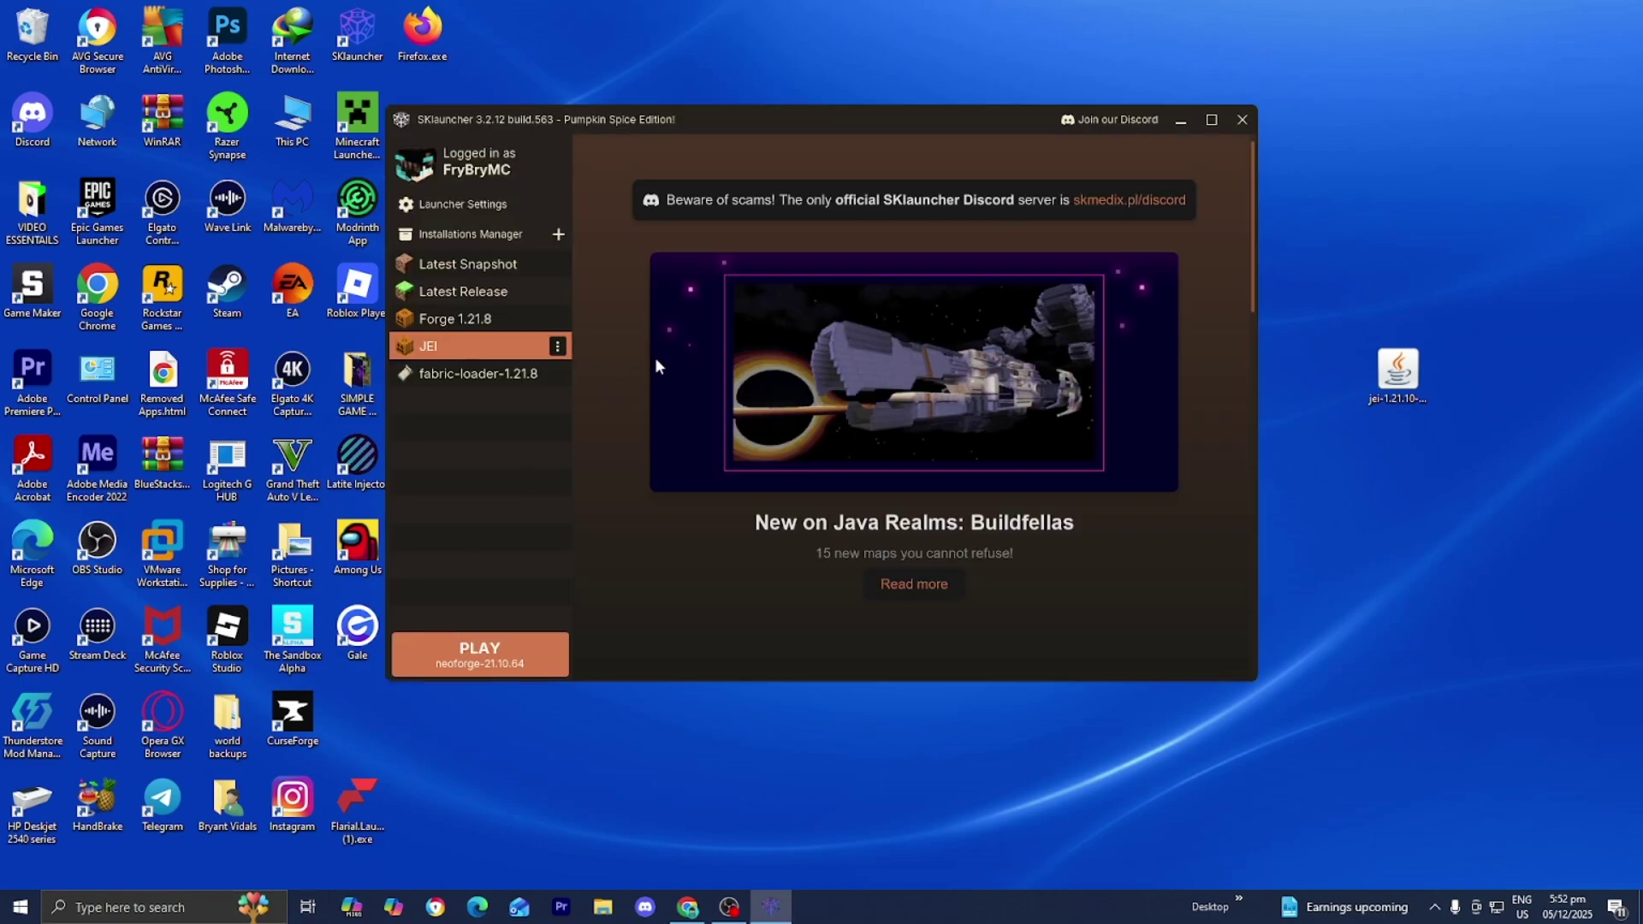
Step: Open the JEI installation's directory and go into its mods folder
left_click(558, 347)
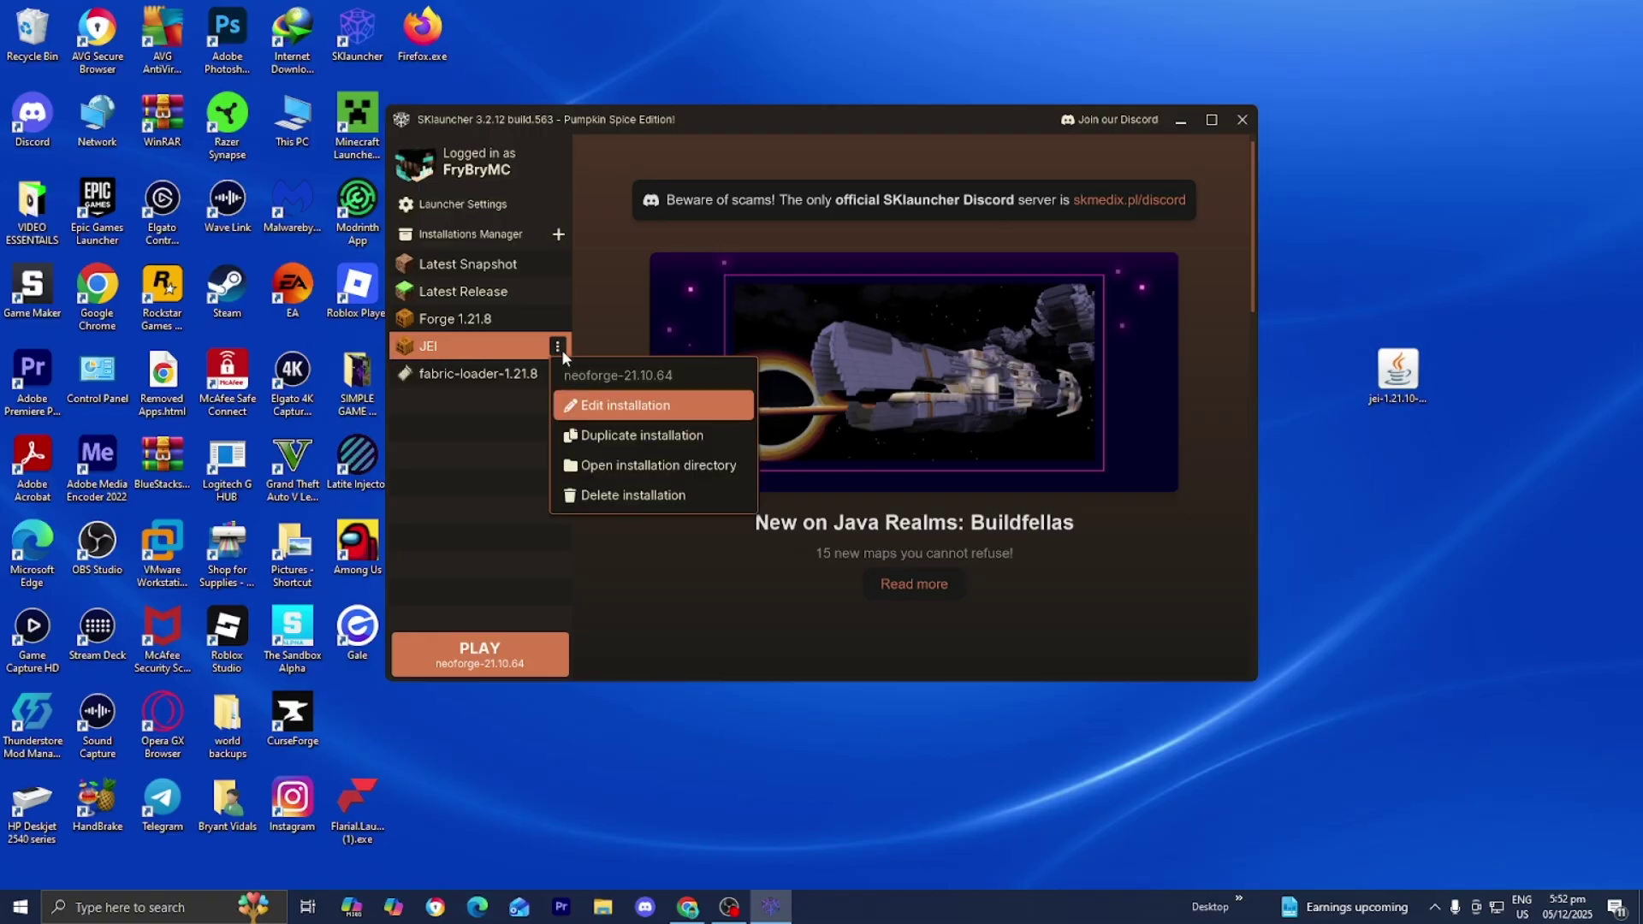
left_click(640, 474)
left_click_drag(1067, 193, 707, 141)
left_click(623, 399)
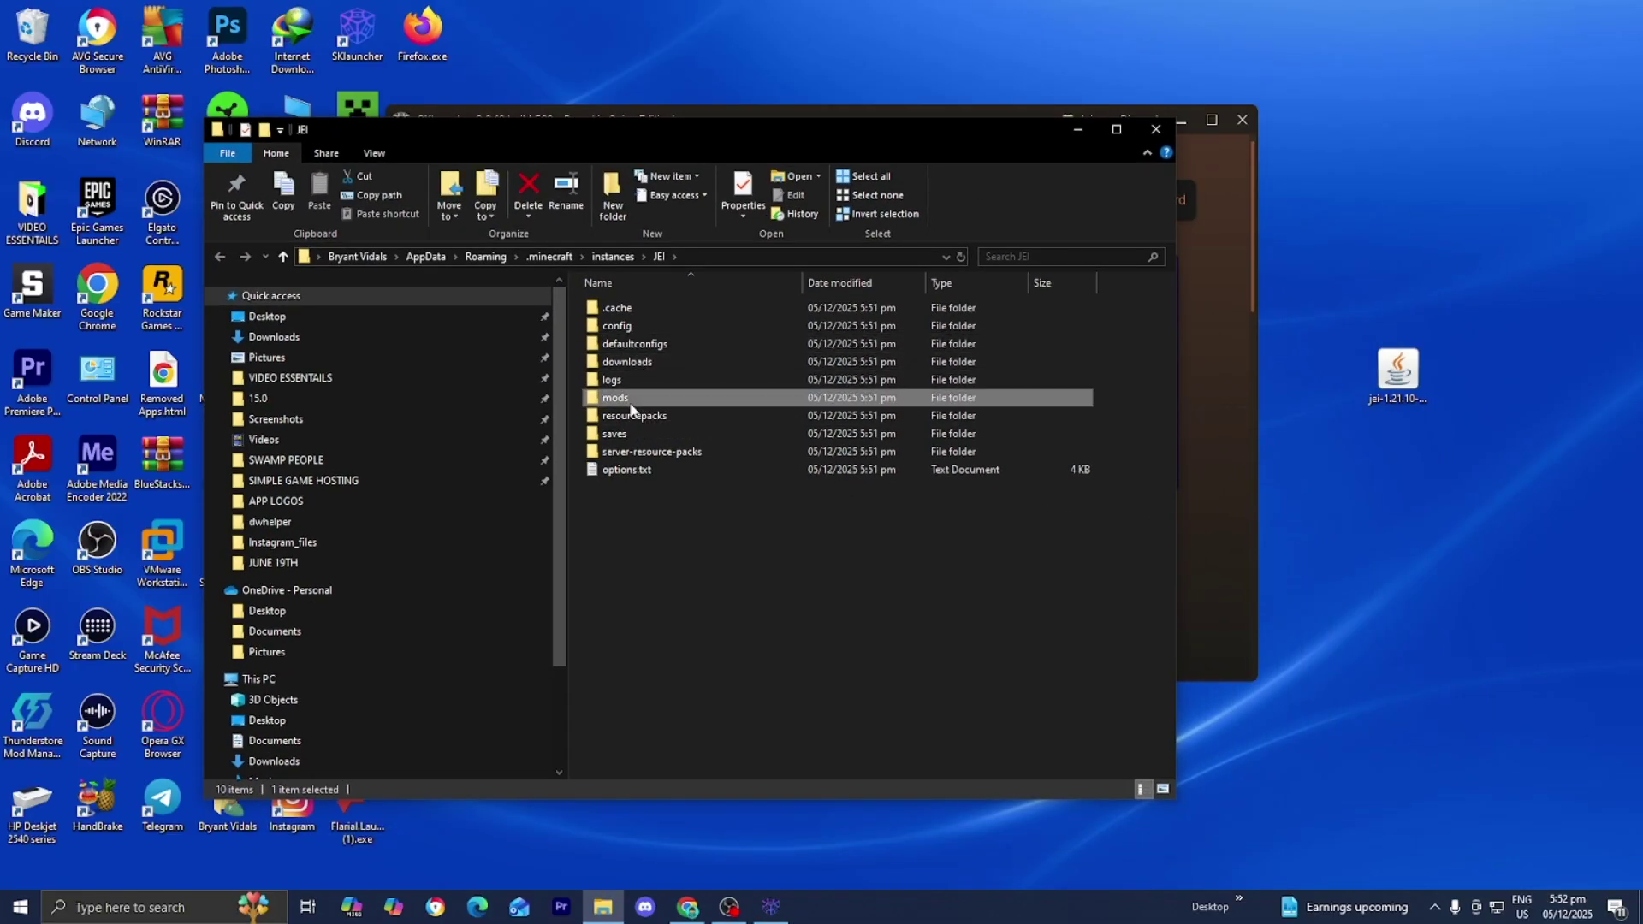
double_click(630, 404)
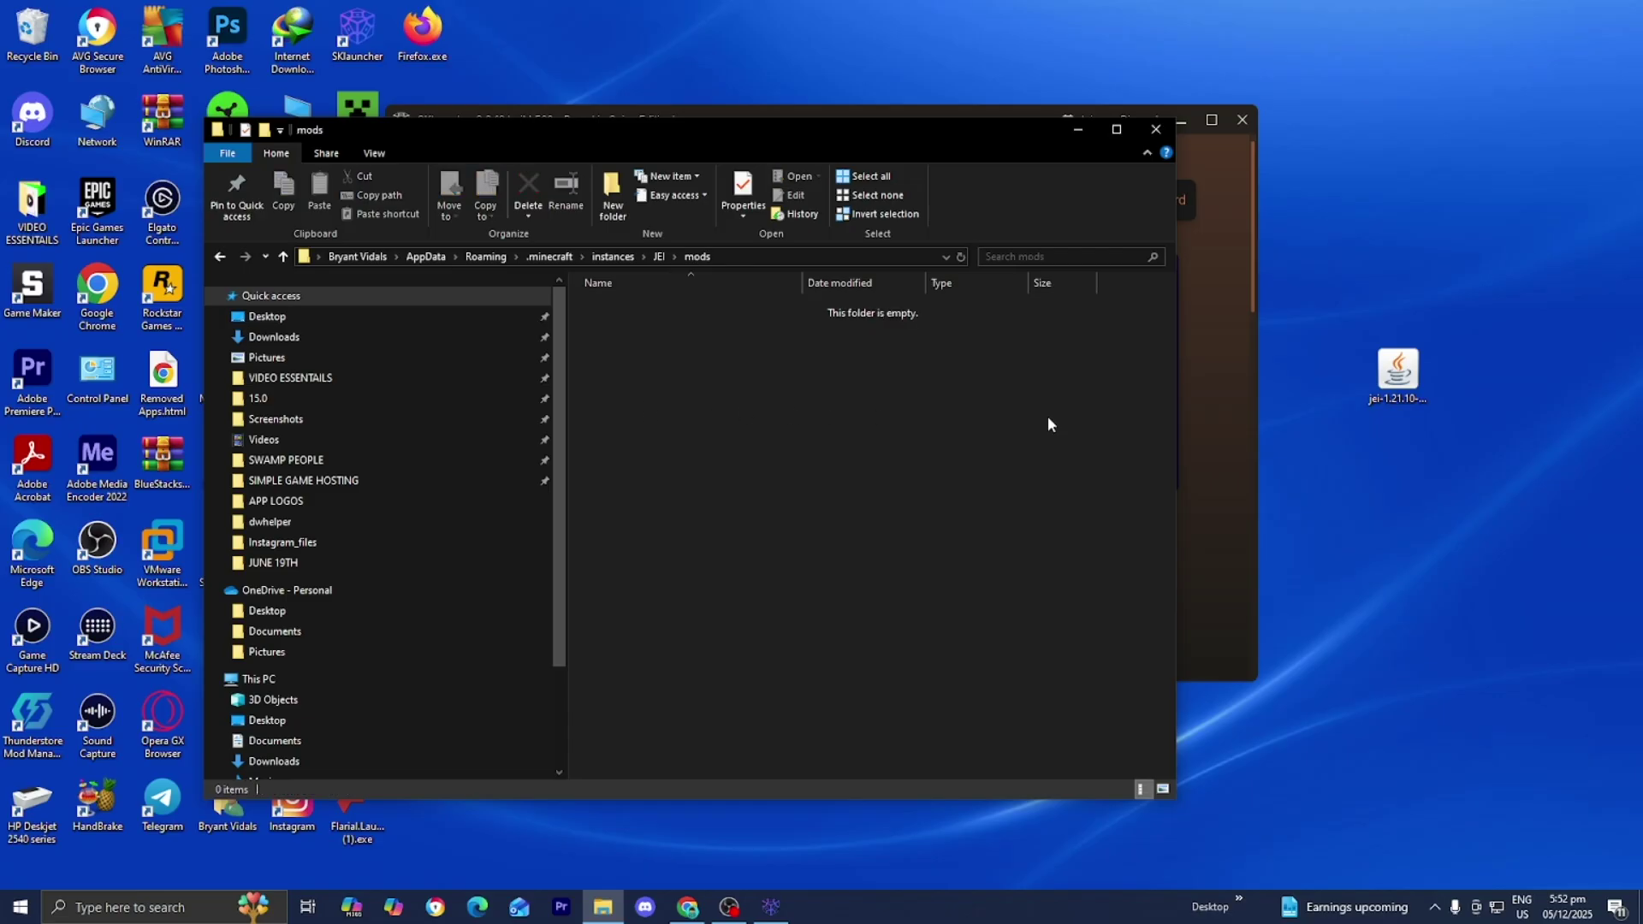
Step: Move the JEI jar from the desktop into the installation's mods folder and close the folder window
left_click(1388, 400)
left_click_drag(1388, 401, 800, 451)
left_click(790, 435)
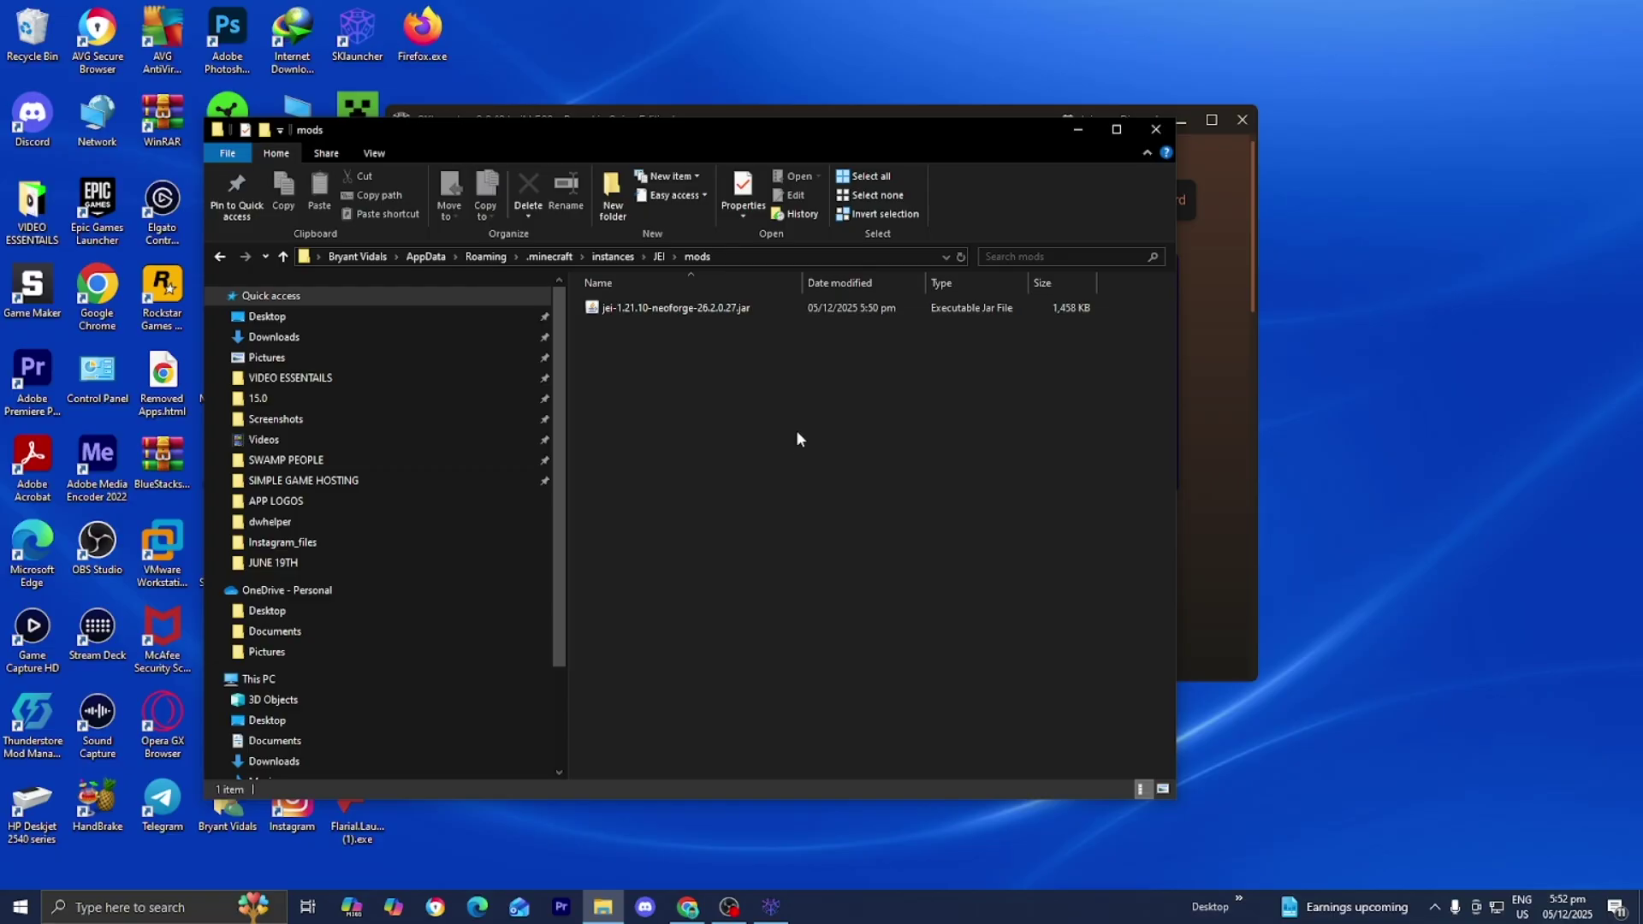
left_click(1157, 130)
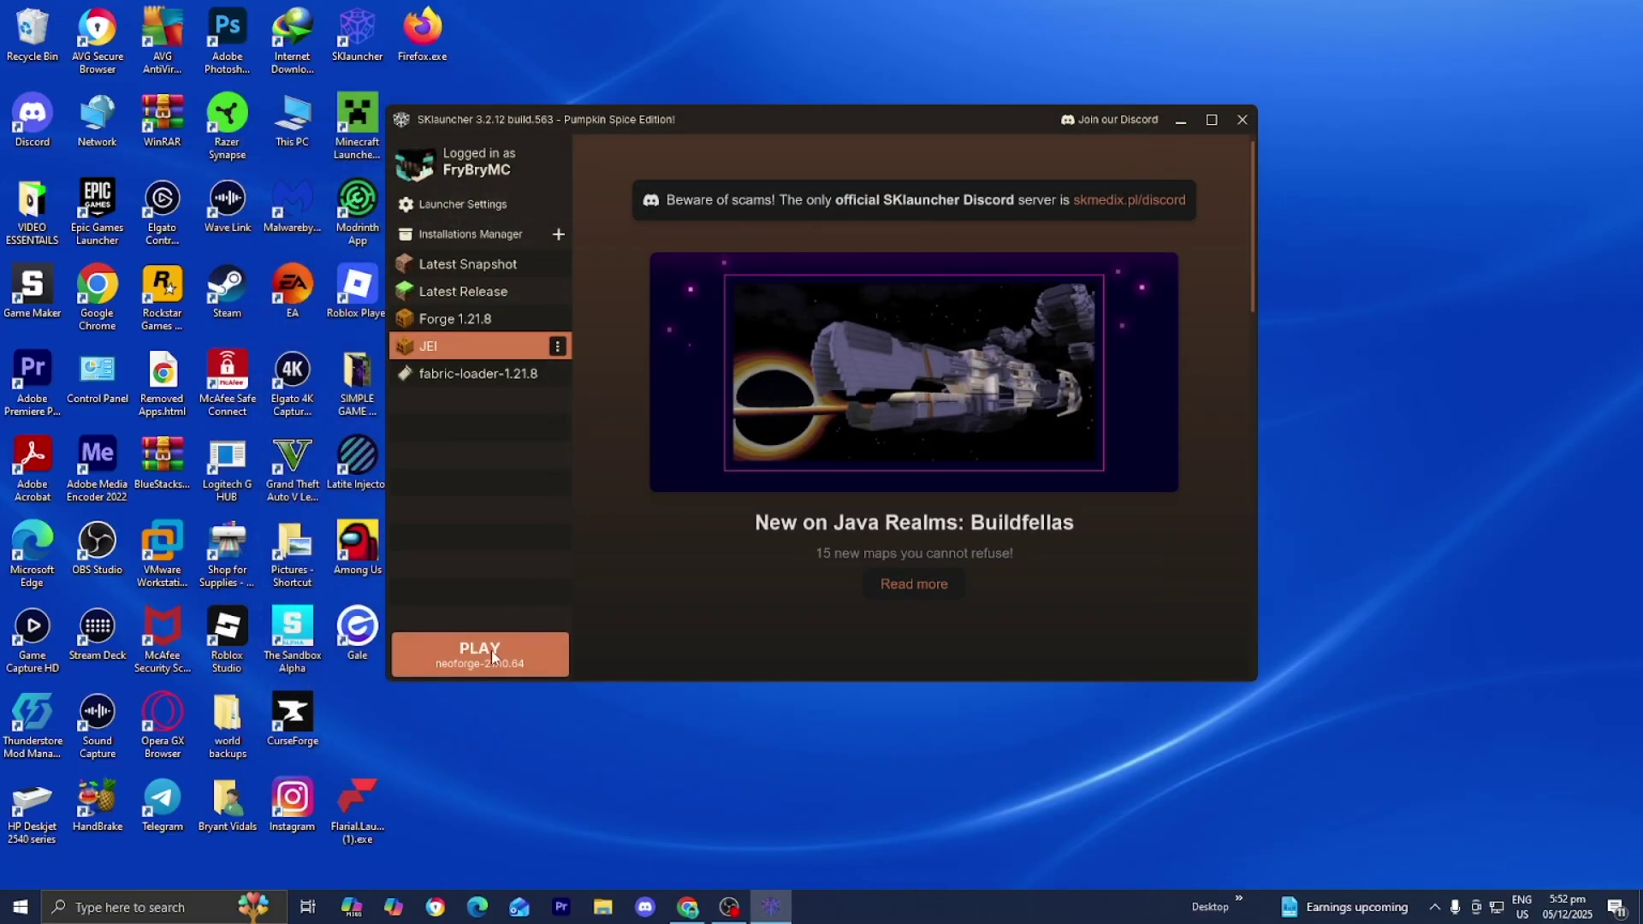
Step: Launch the JEI installation and, in the in-game inventory, browse the JEI item list and view an Arrow of Splashing recipe
left_click(537, 667)
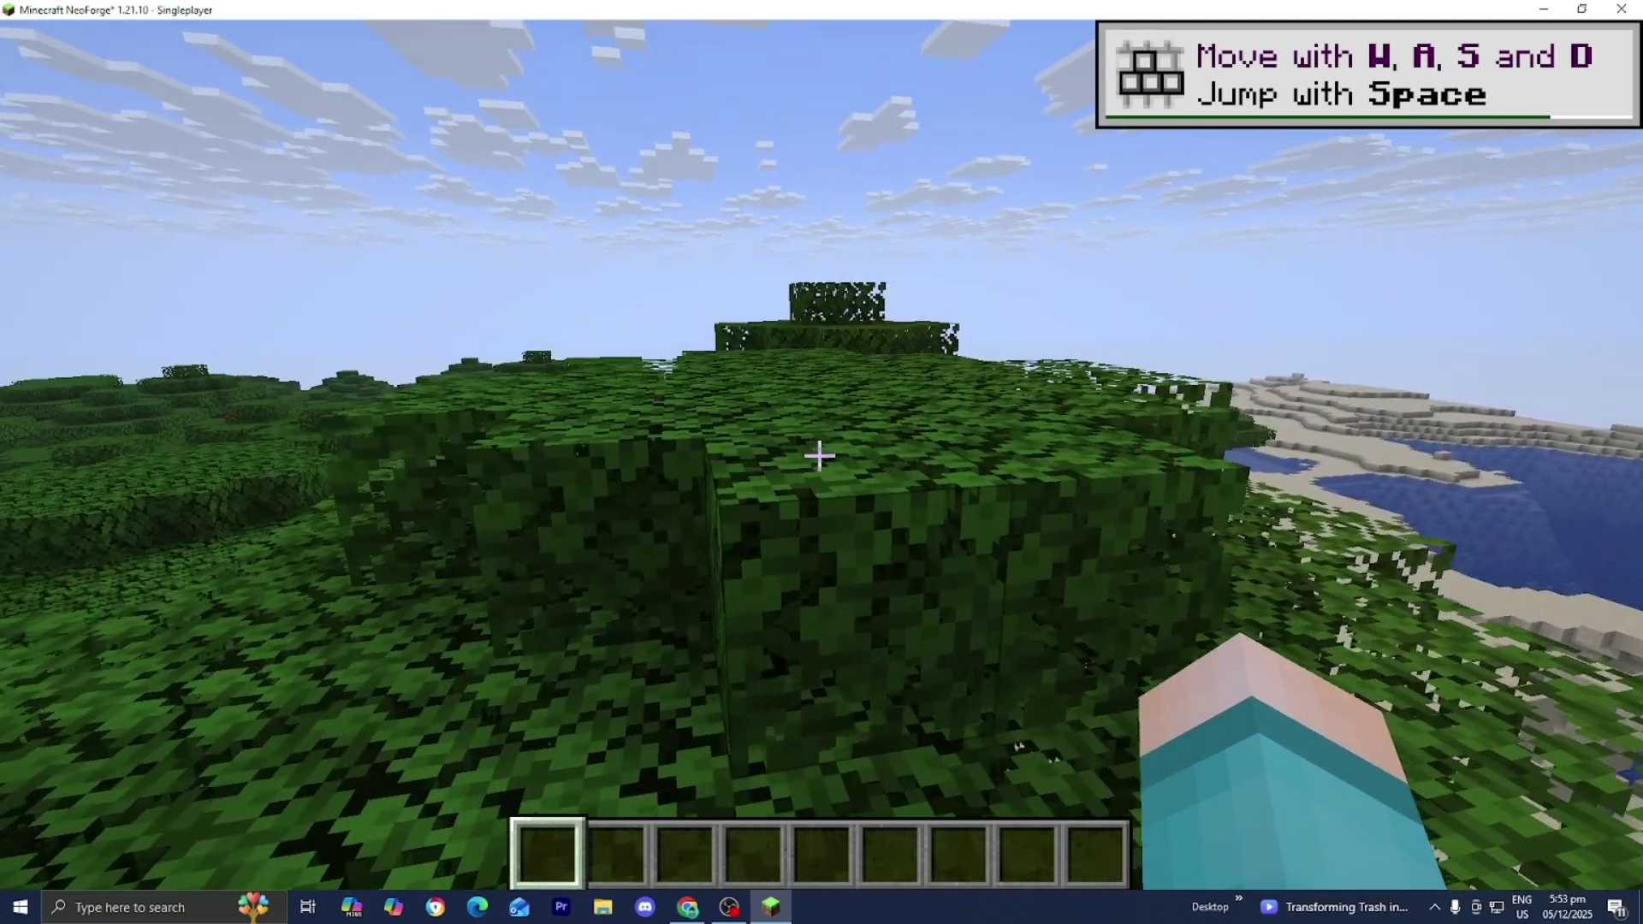
key("e")
scroll(1442, 445, "down", 20)
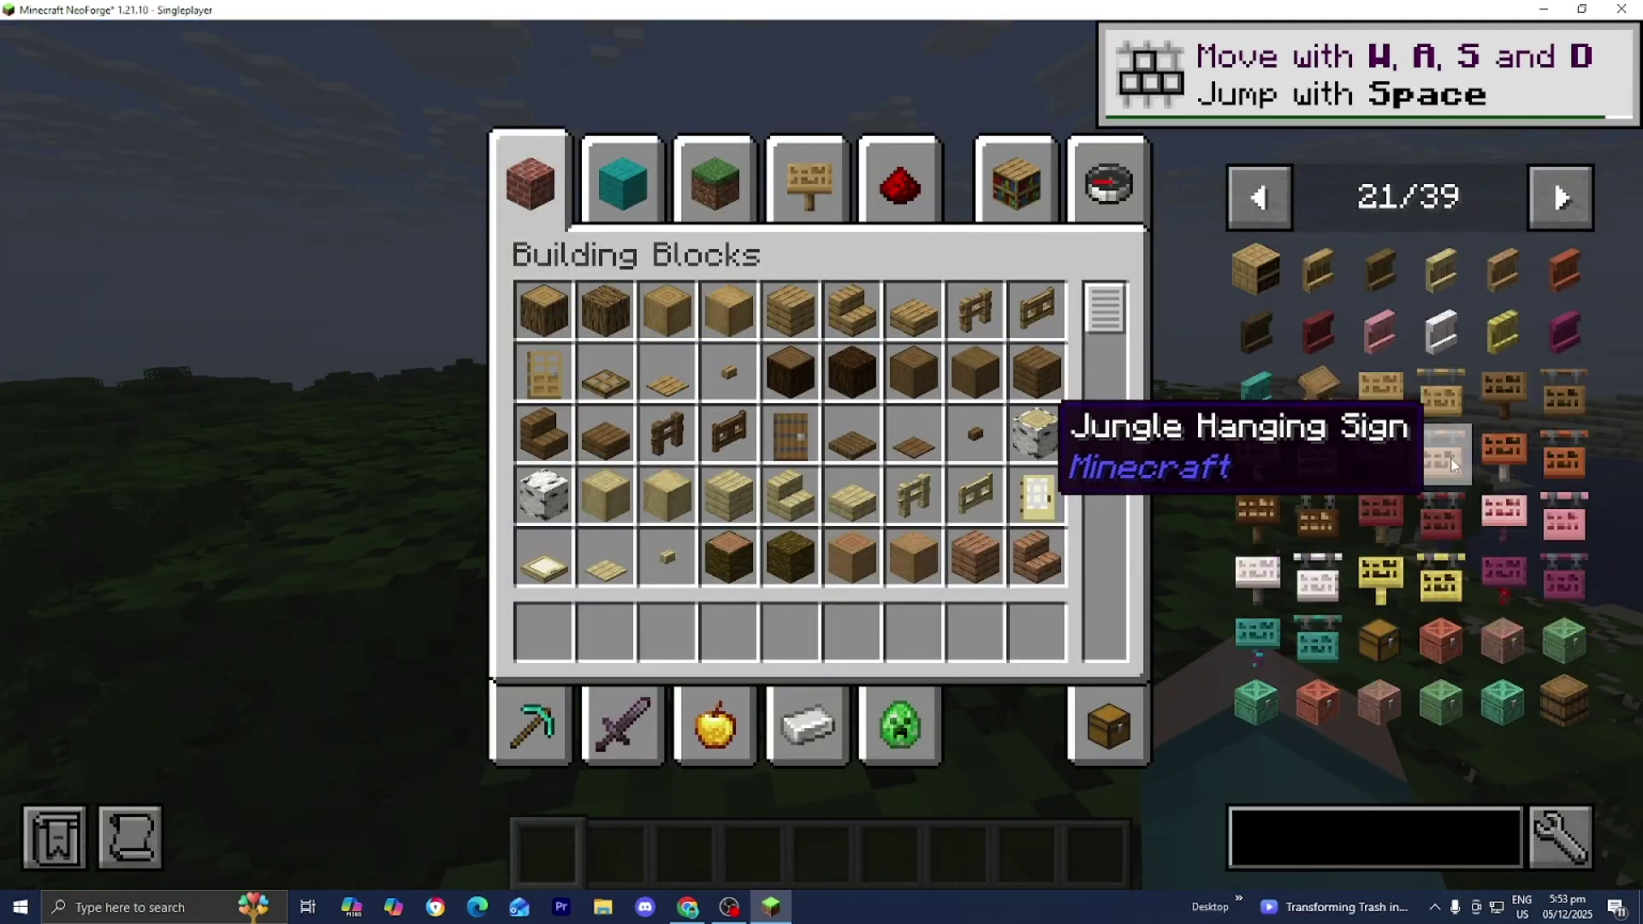
left_click(1443, 403)
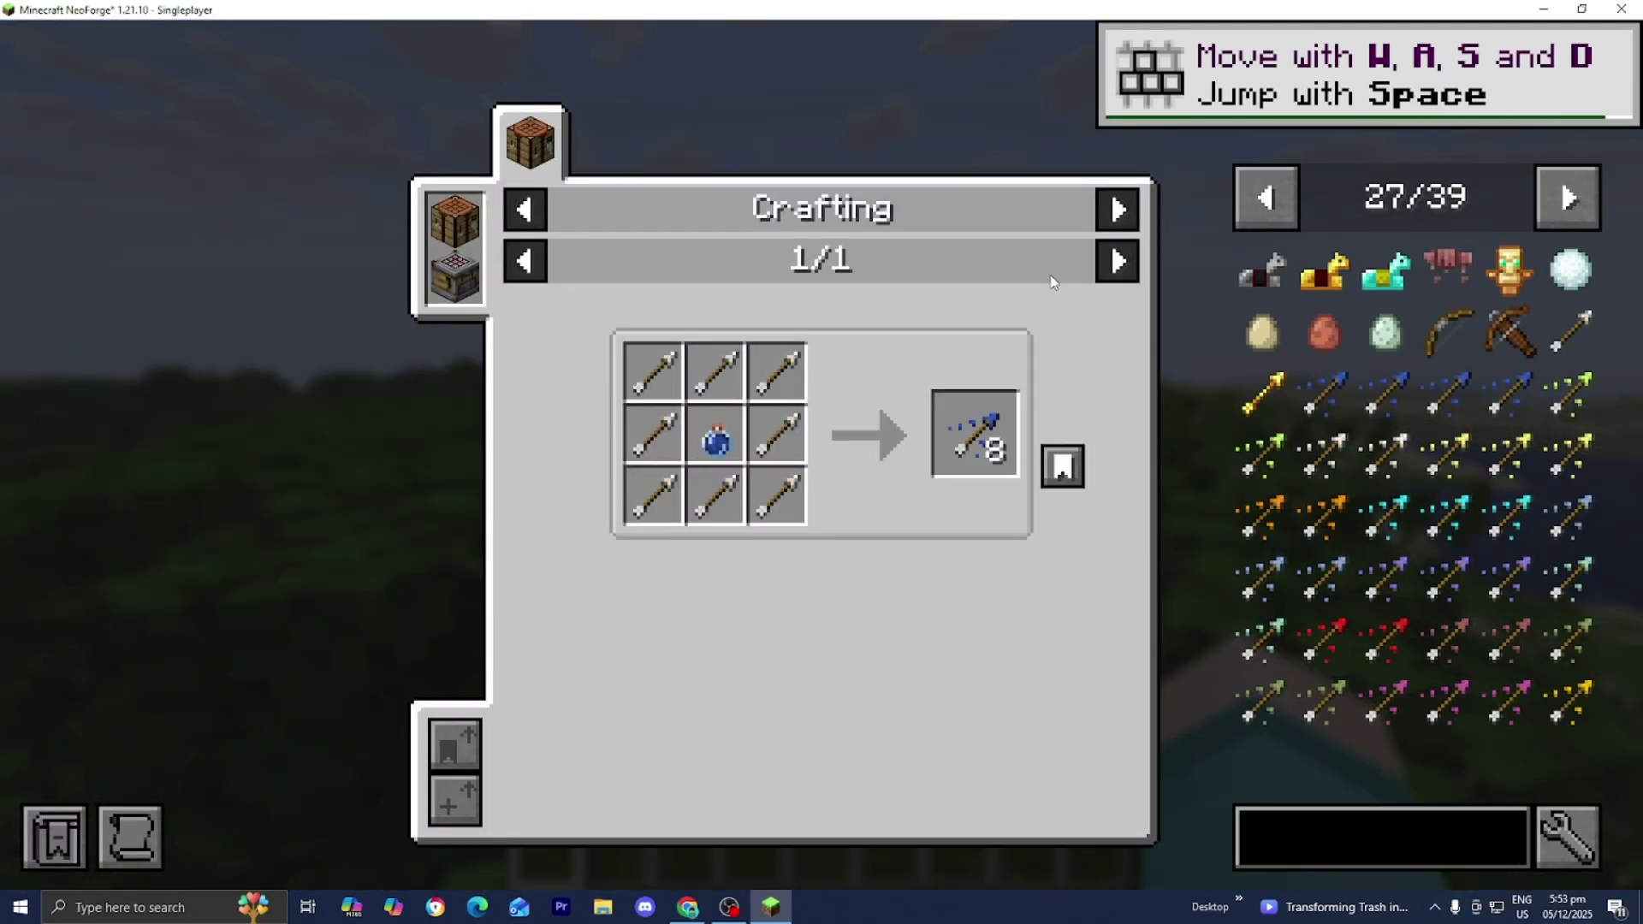
key("Escape")
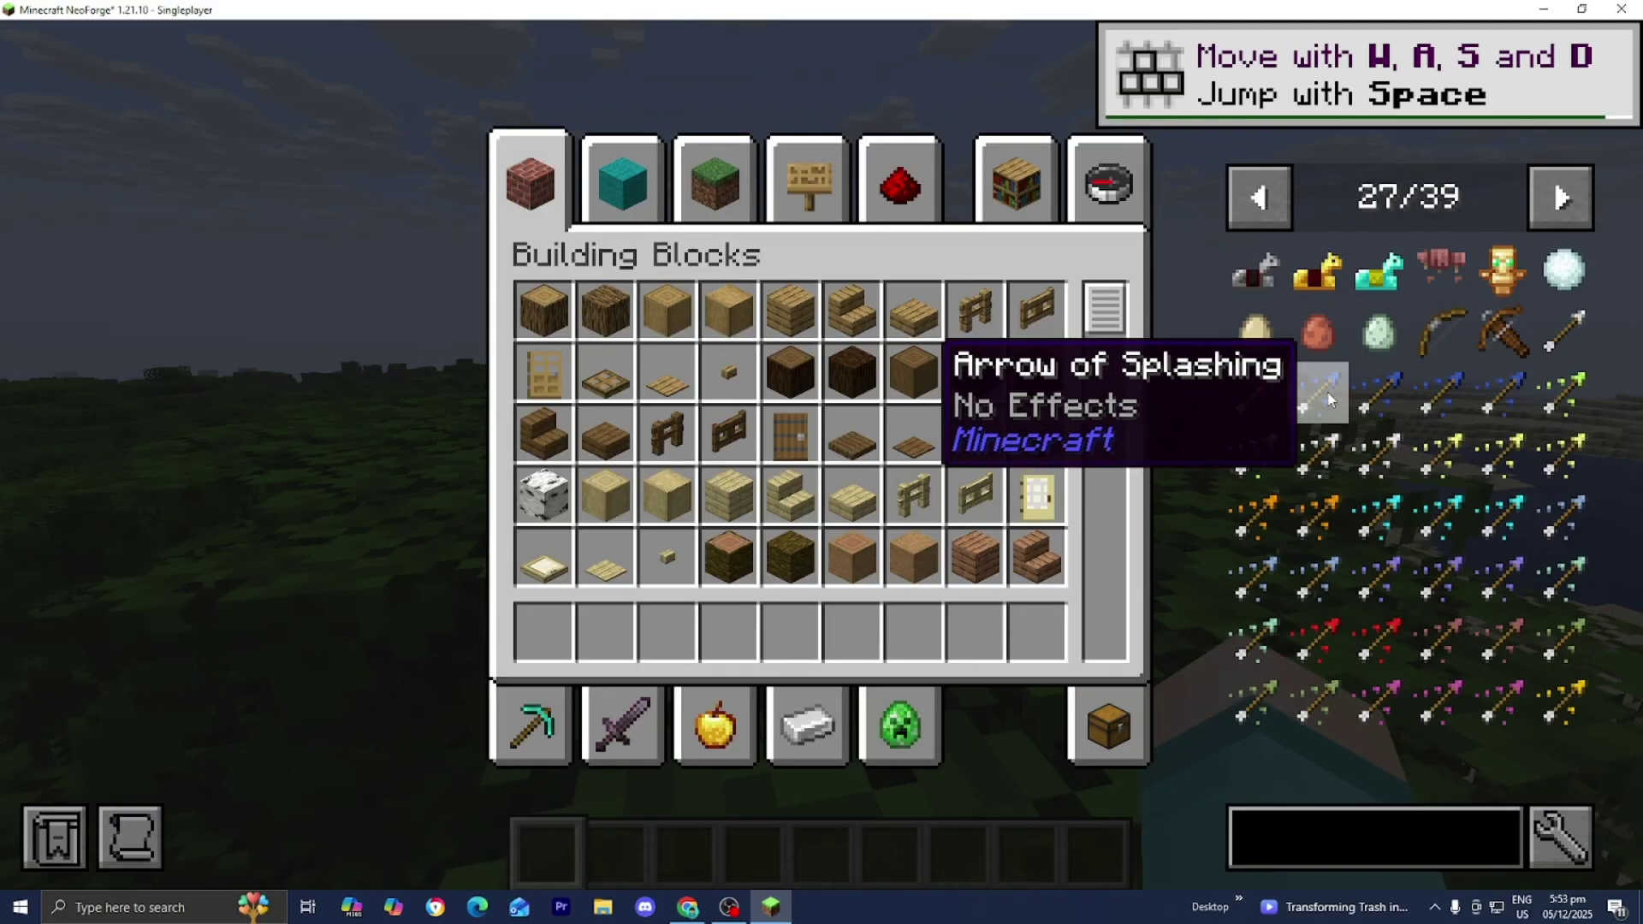
key("Escape")
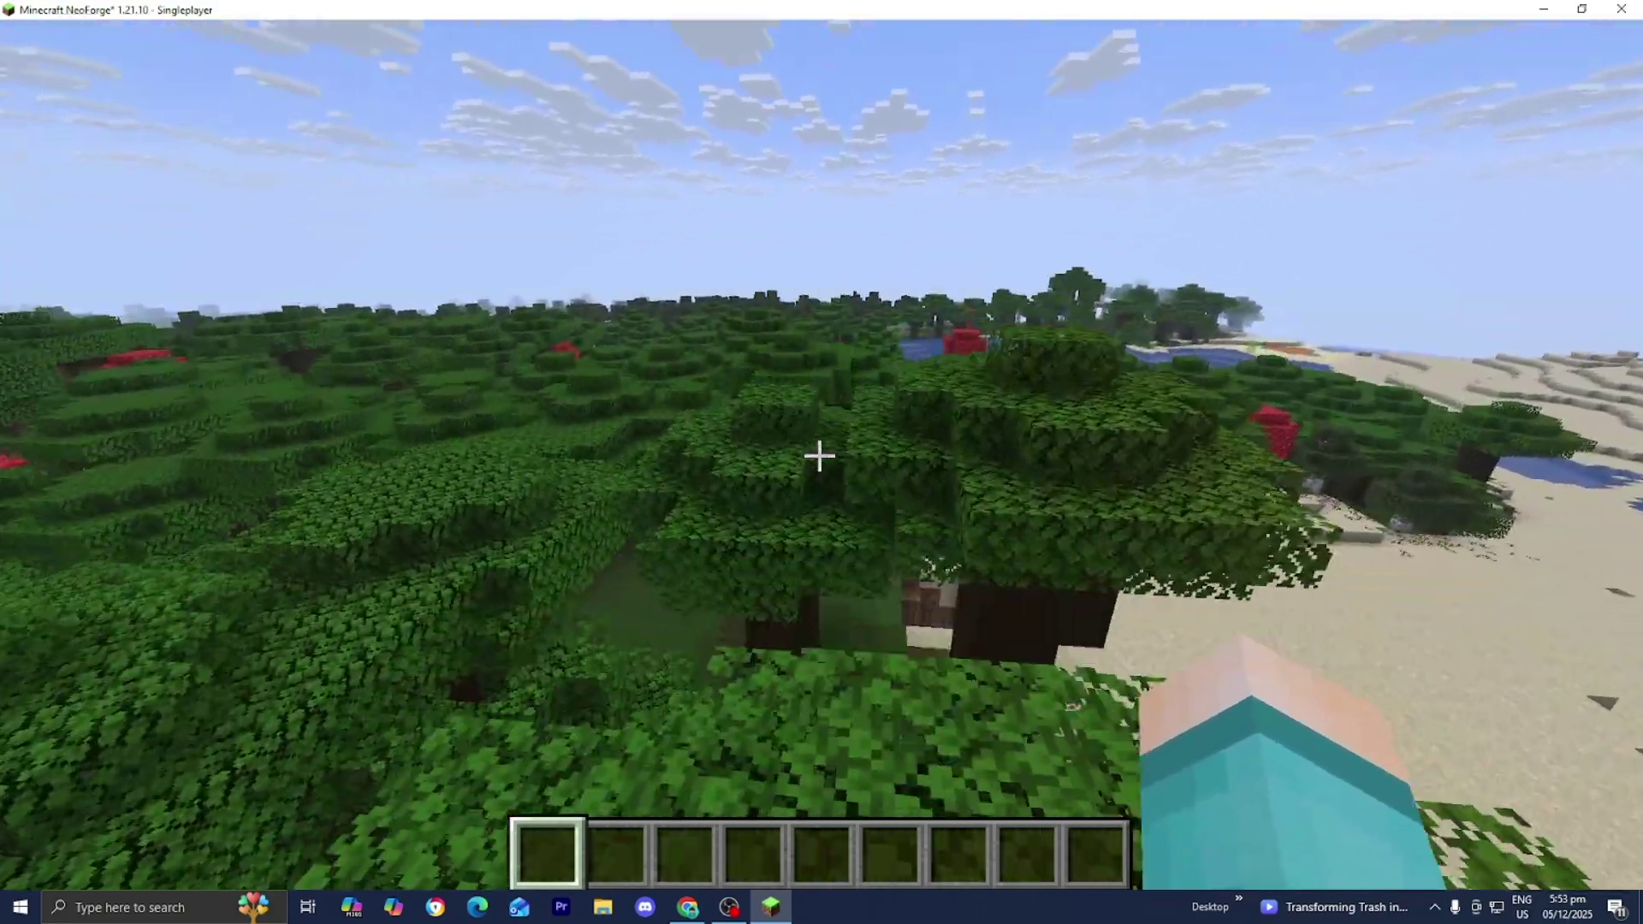